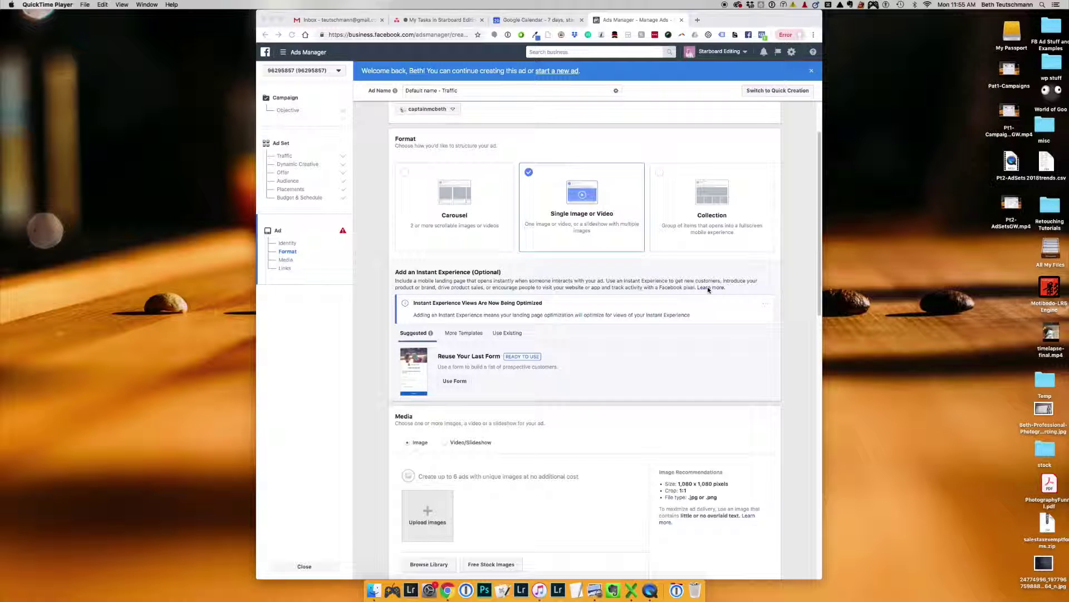
Choose the connected Instagram account to represent the business in the ad's identity settings.
scroll(696, 284, "up", 3)
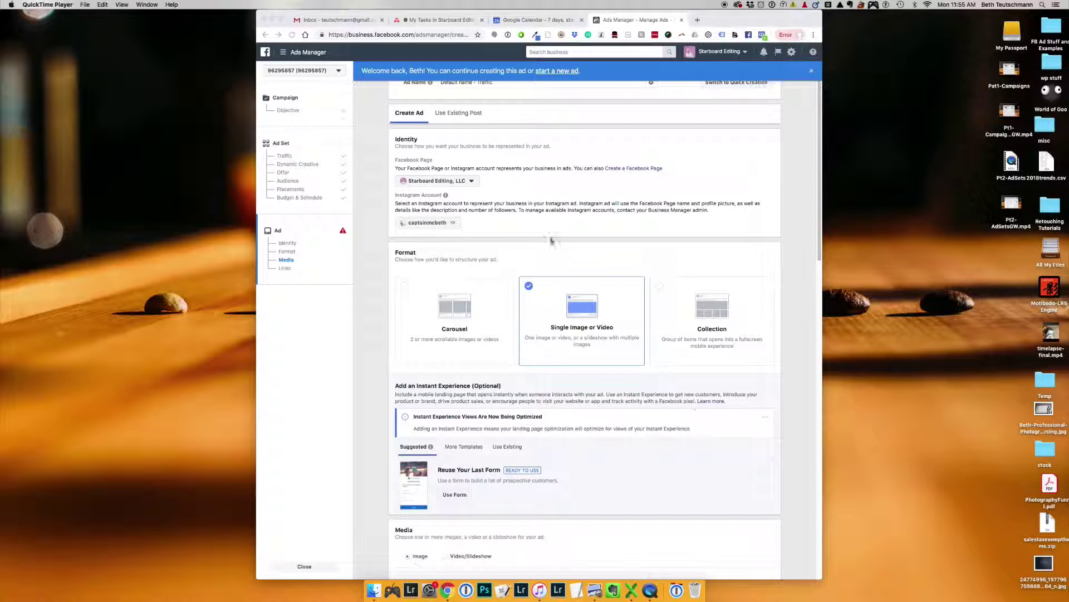
left_click(437, 223)
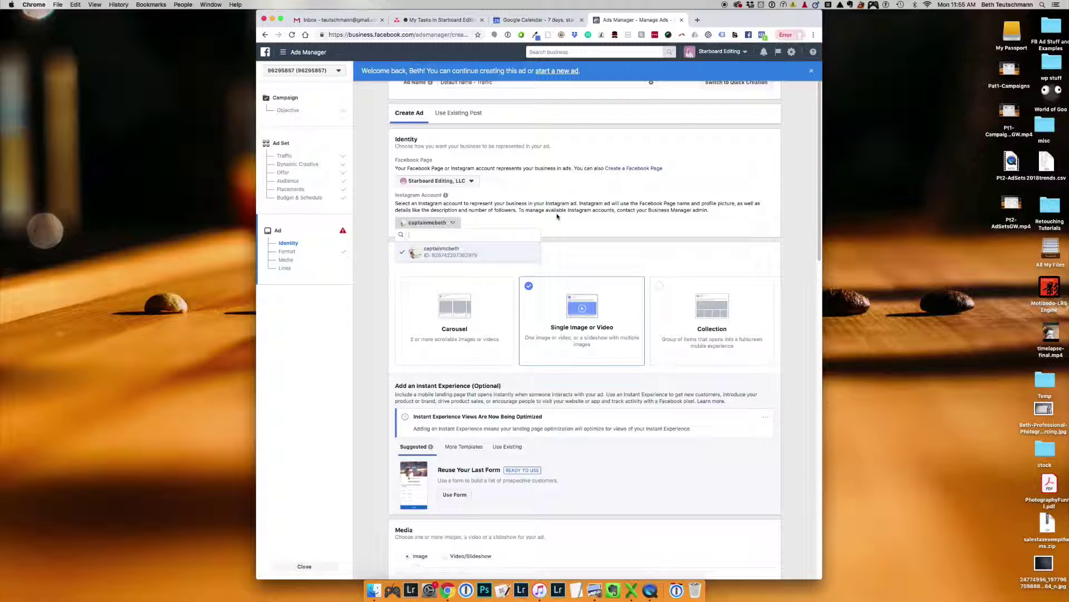
left_click(453, 253)
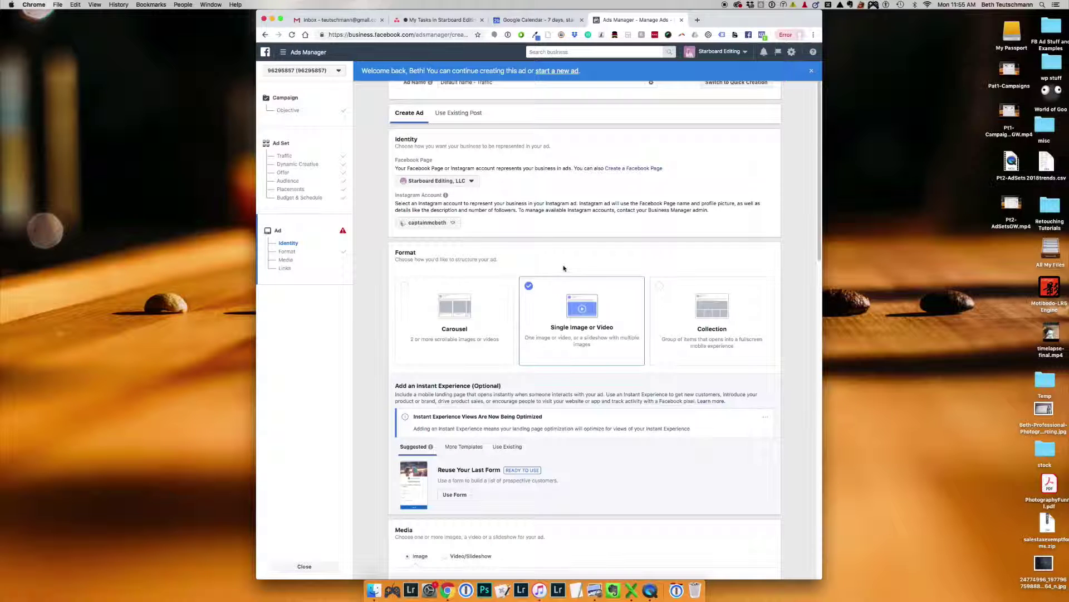
Set the ad format to Carousel.
scroll(669, 396, "down", 2)
scroll(669, 397, "down", 3)
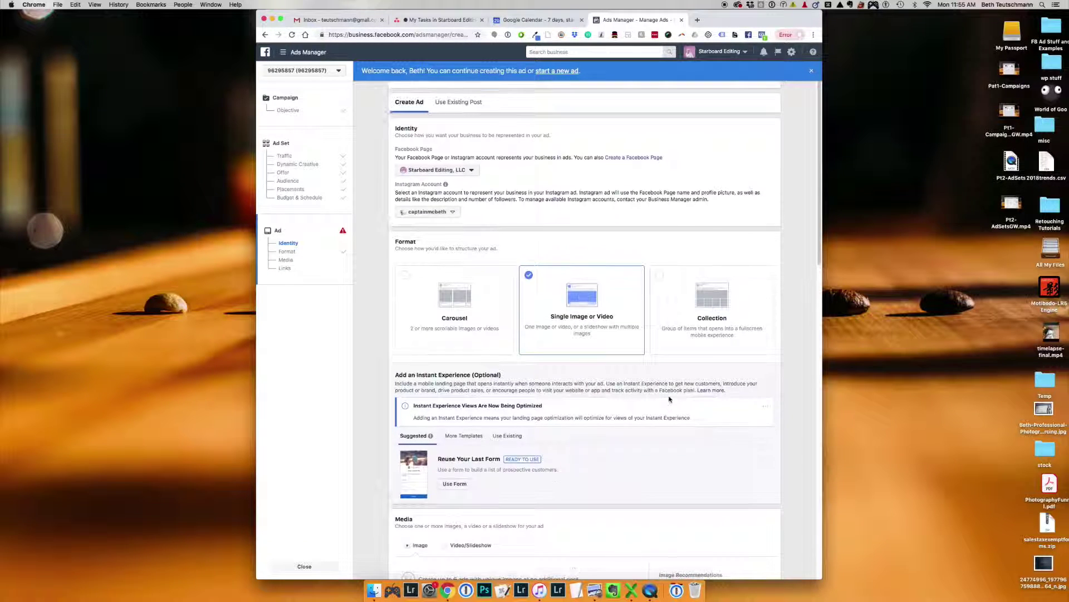
scroll(669, 397, "down", 5)
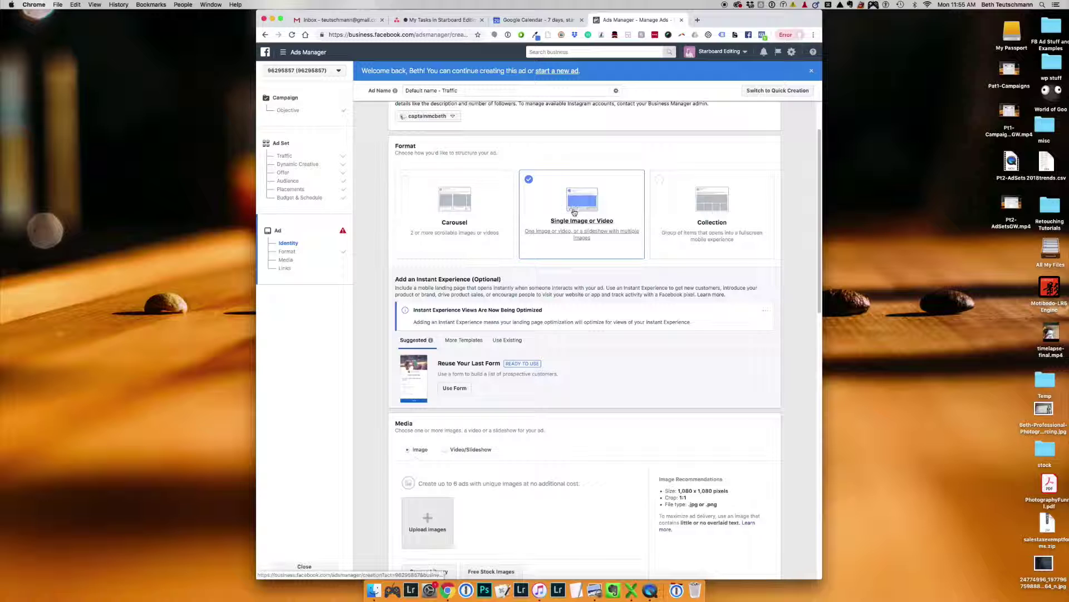
left_click(496, 210)
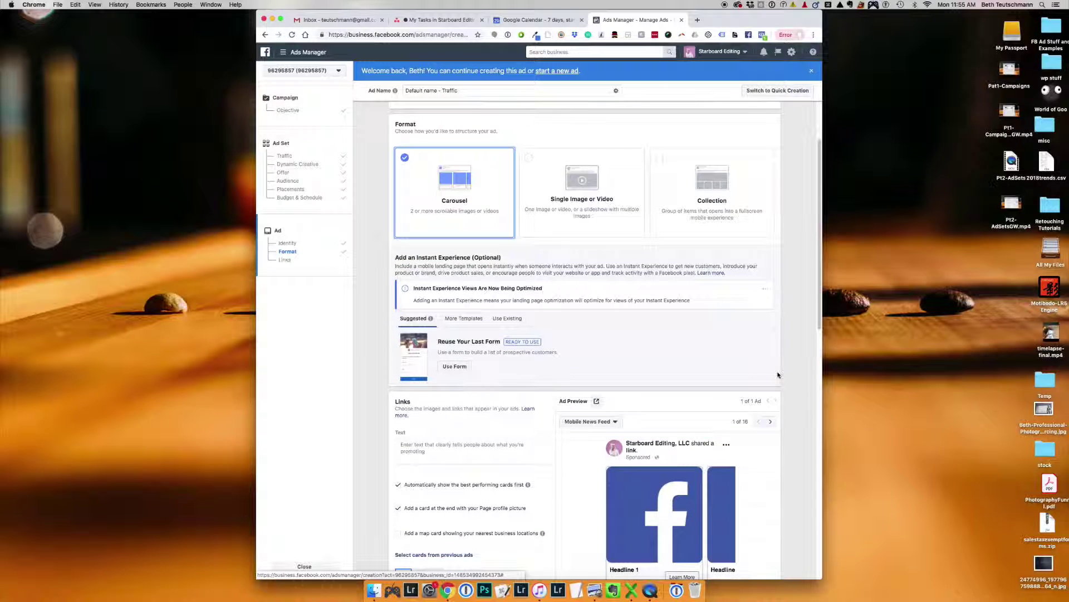
Preview the carousel as a Desktop News Feed ad and browse its cards through to the end and back to the first.
scroll(788, 376, "down", 5)
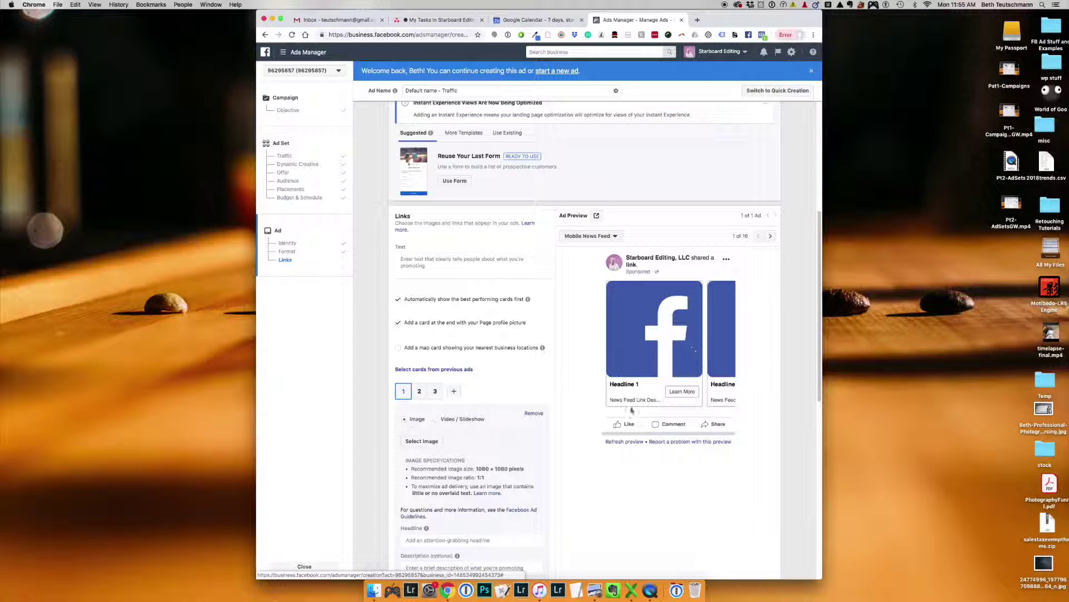
scroll(434, 424, "down", 1)
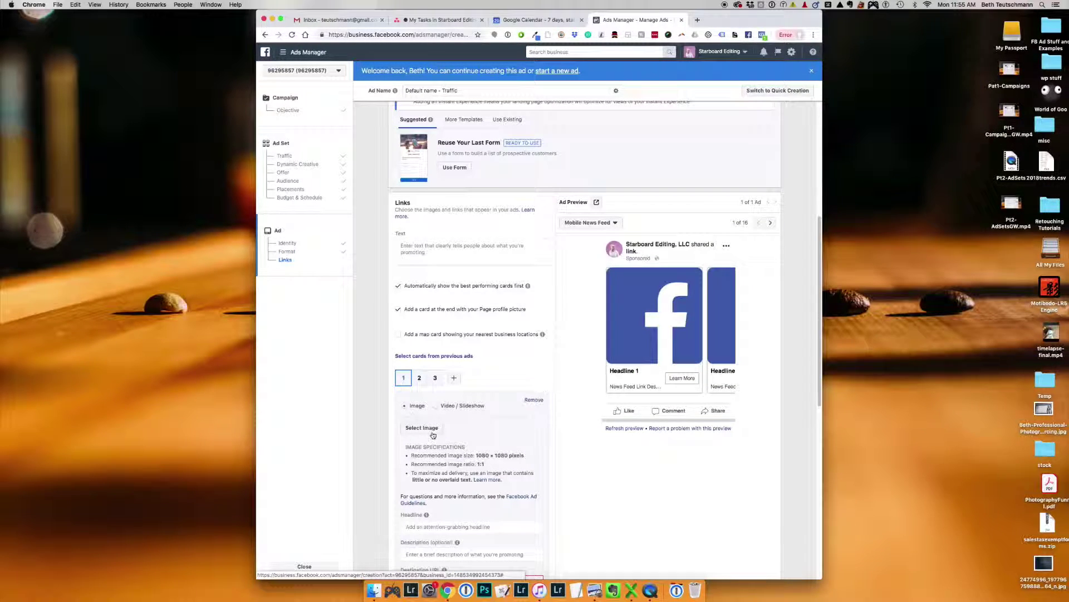
left_click(616, 223)
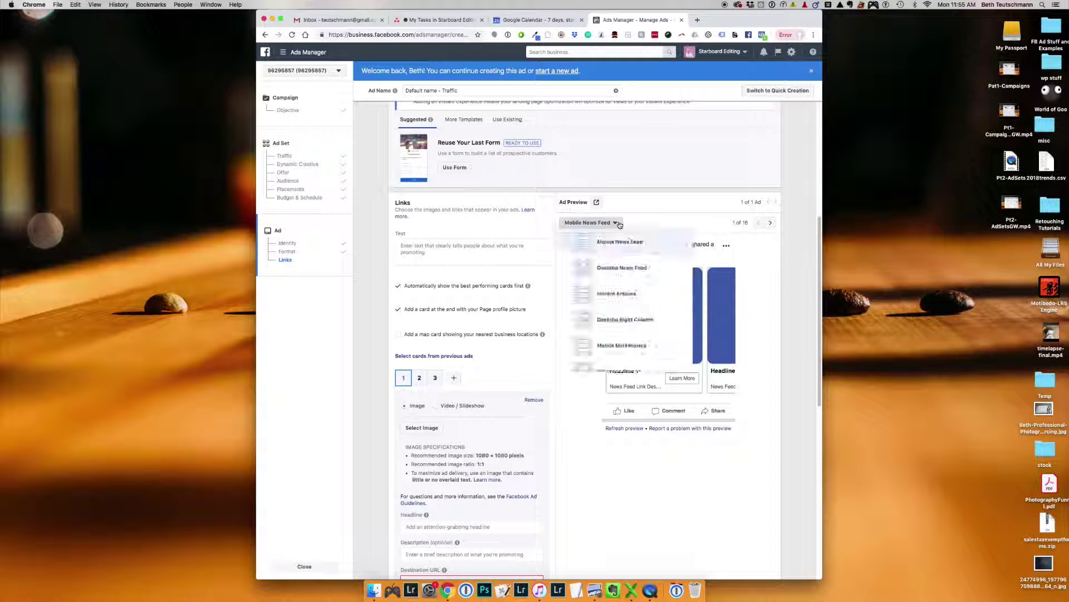
left_click(622, 268)
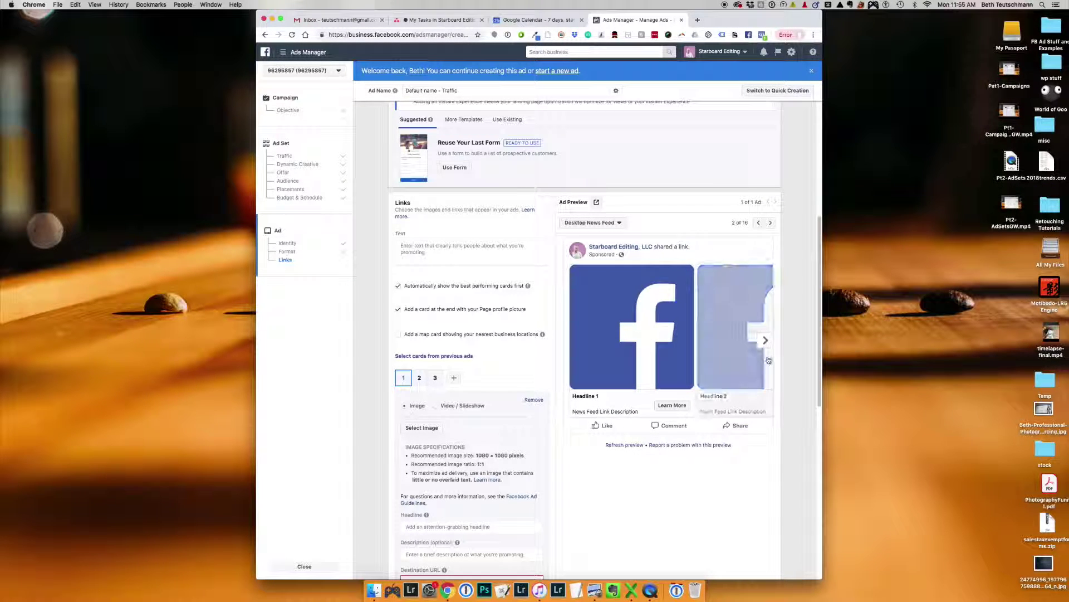
left_click(766, 342)
left_click(765, 341)
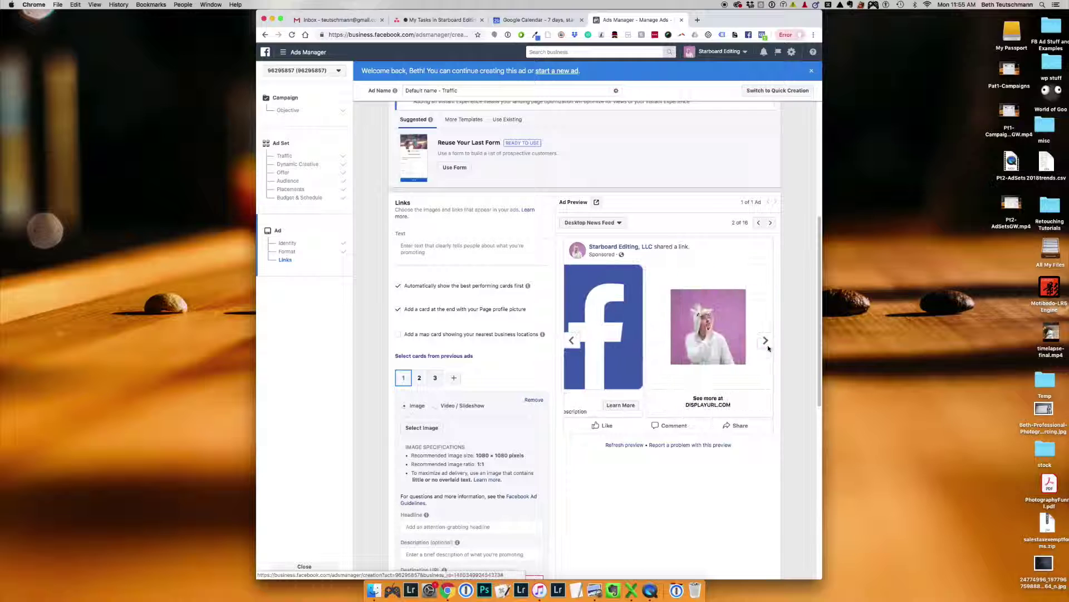
left_click(571, 341)
left_click(571, 342)
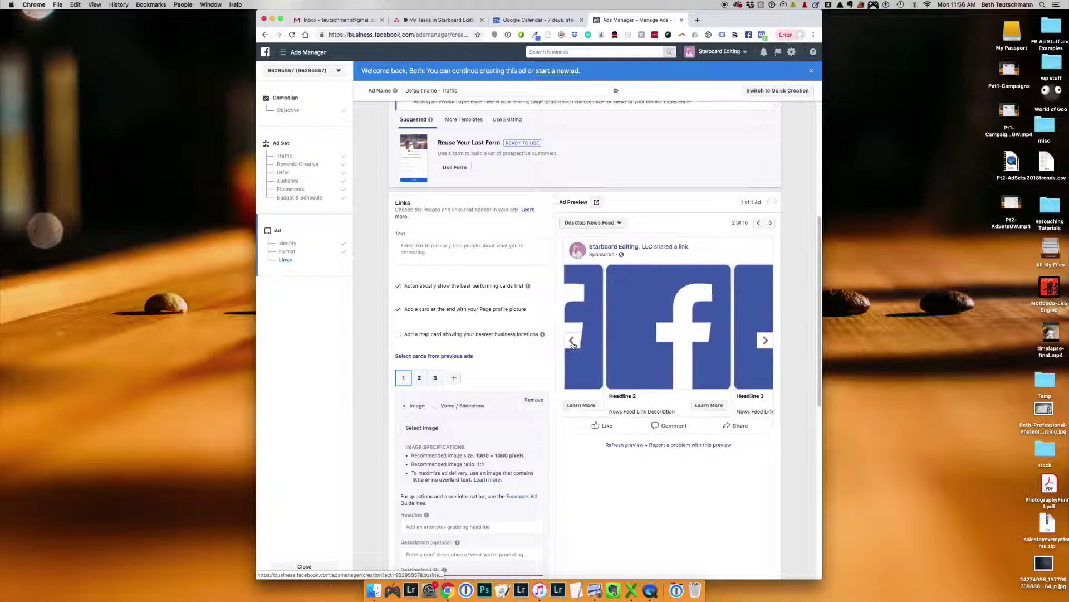
left_click(571, 341)
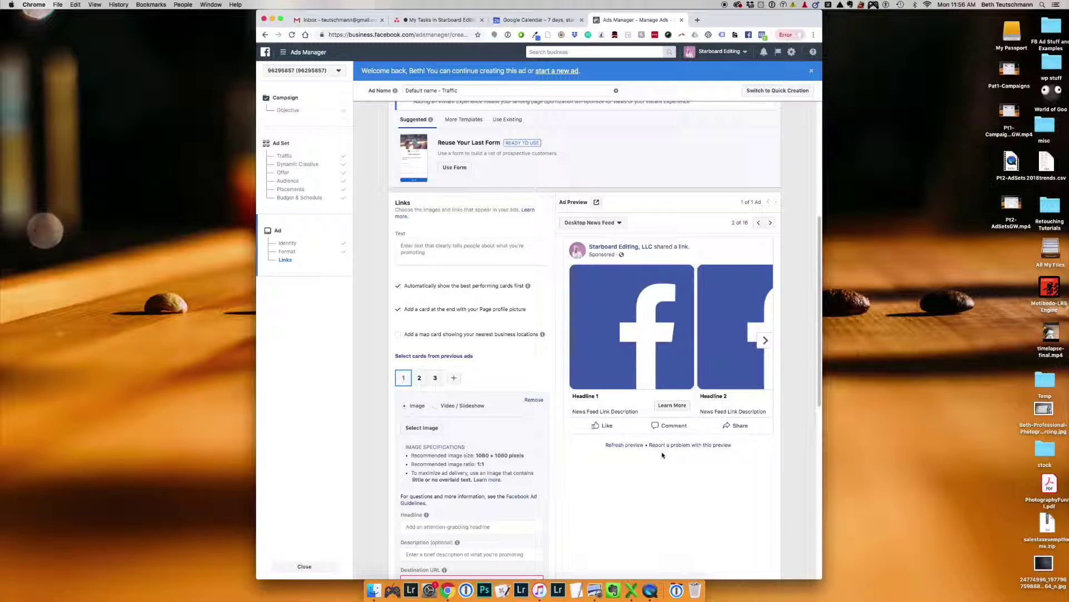
Assign the first 1920 × 1080 image from the account's image assets to carousel card 1.
left_click(426, 431)
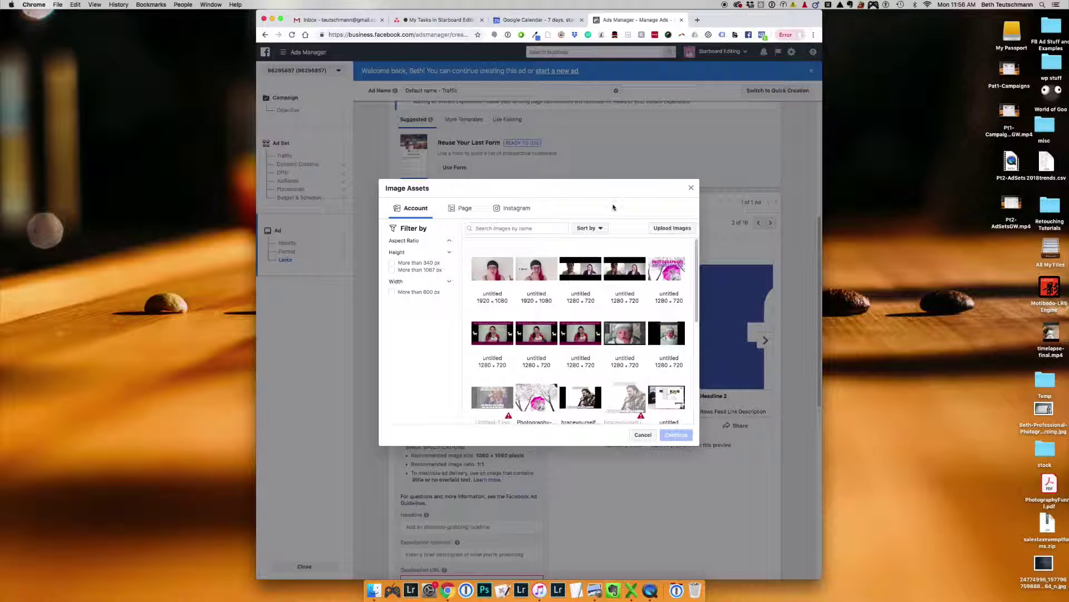
left_click(477, 279)
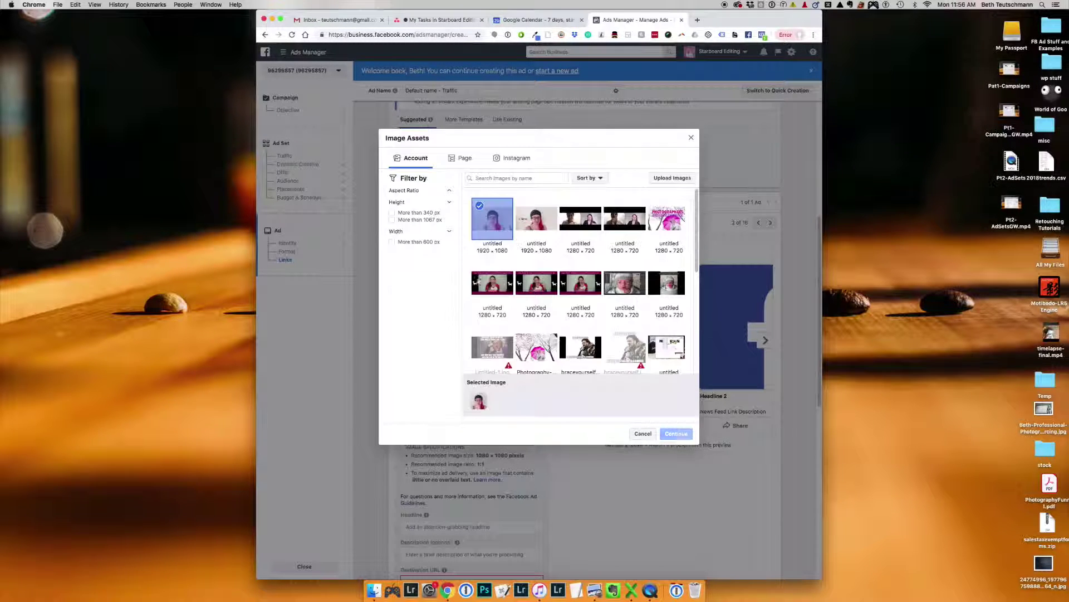
left_click(677, 433)
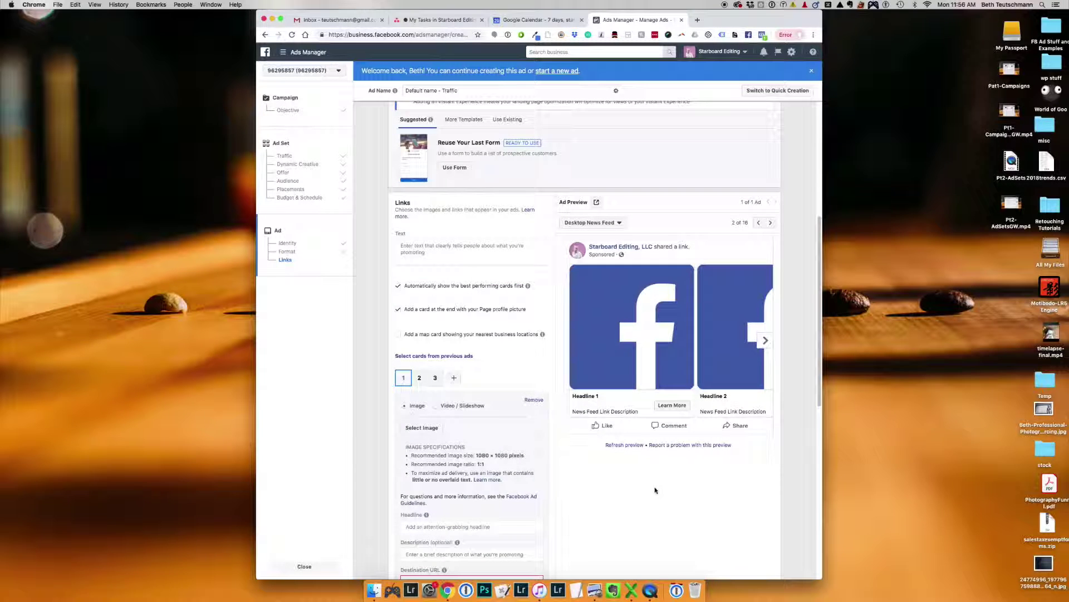
Assign the 1280 × 720 pink umbrella photography image from the account's assets to carousel card 2.
left_click(419, 379)
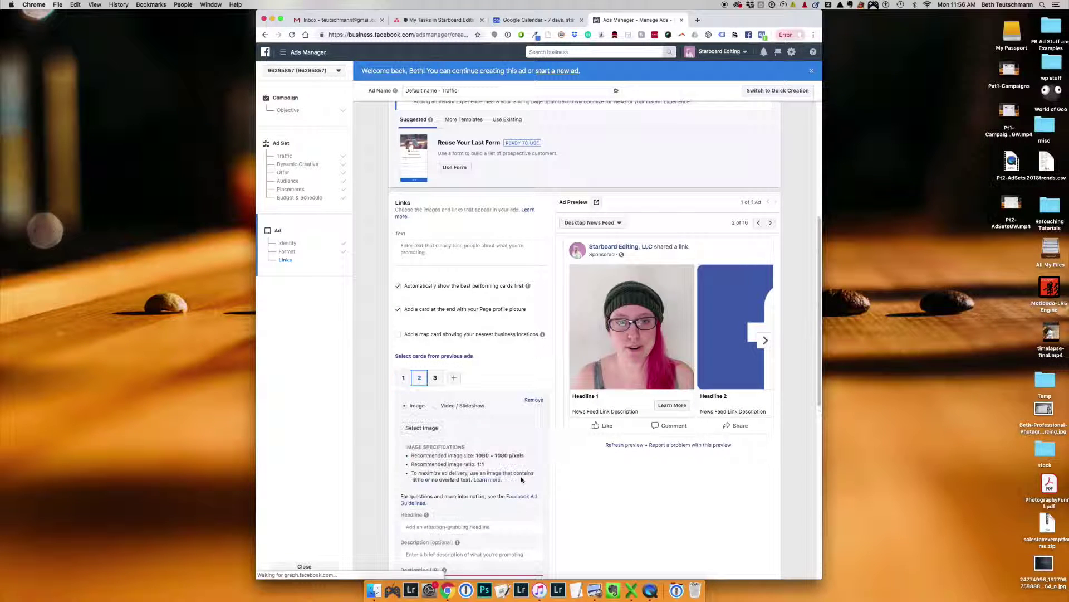
left_click(425, 427)
left_click(673, 254)
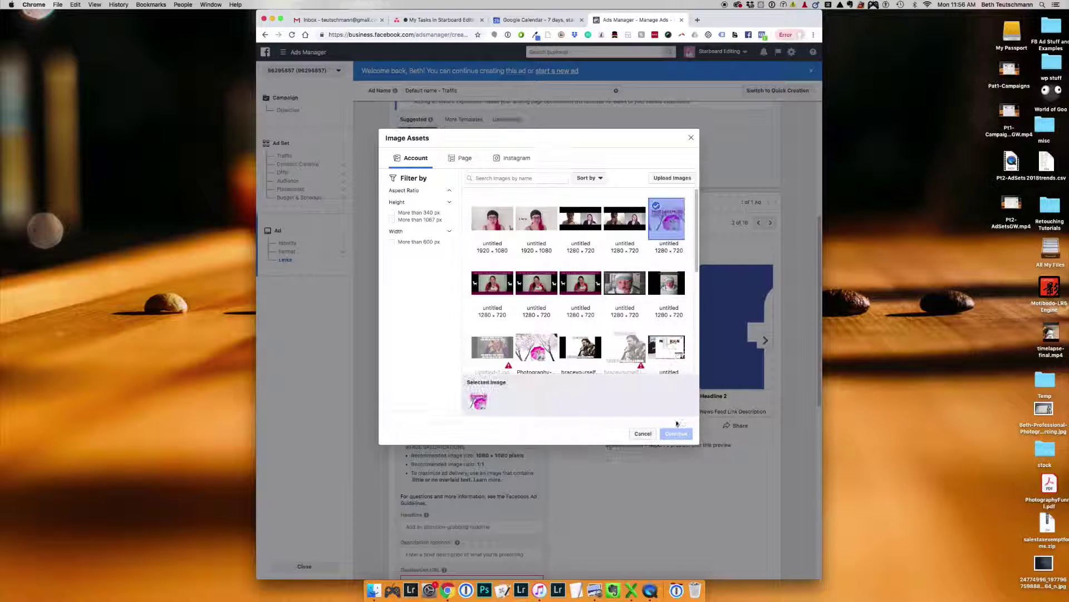
left_click(676, 433)
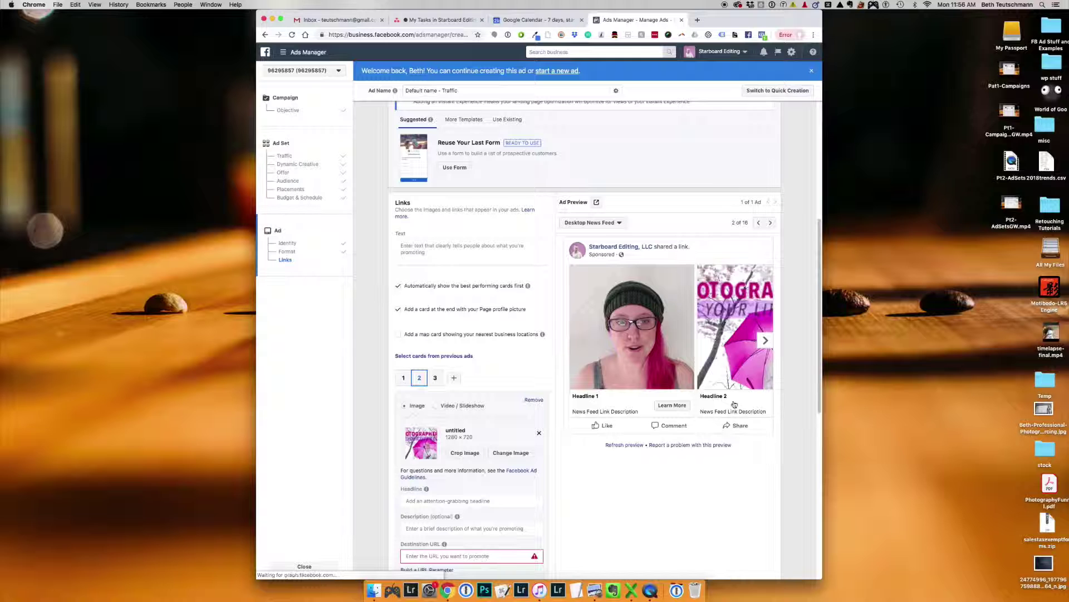
Give carousel card 1 the headline "Headline Here" and the description "Description text".
scroll(574, 463, "down", 1)
scroll(574, 464, "down", 3)
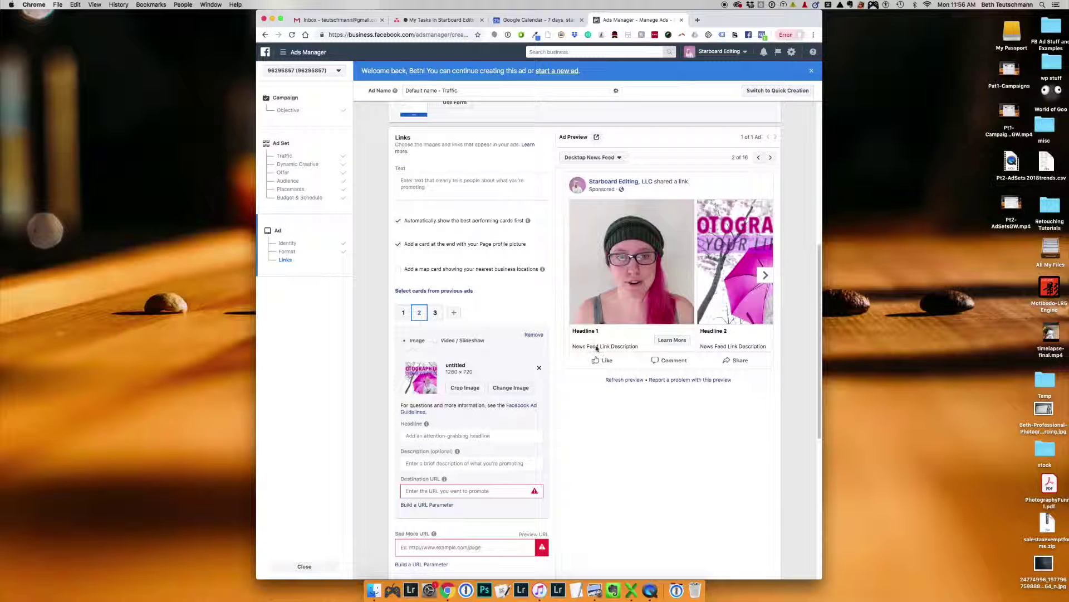
left_click(445, 435)
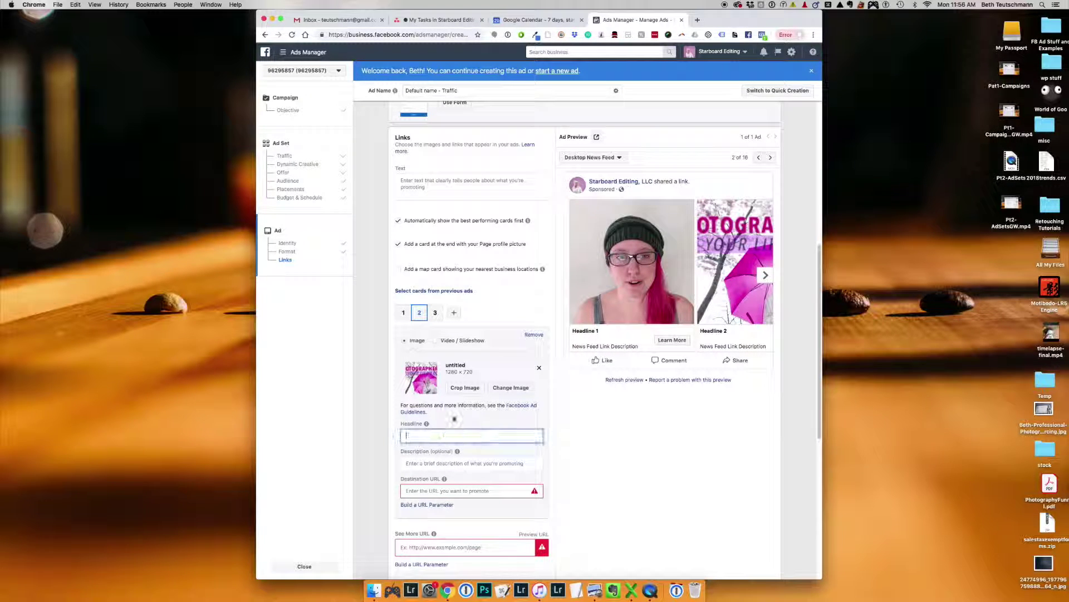
left_click(403, 312)
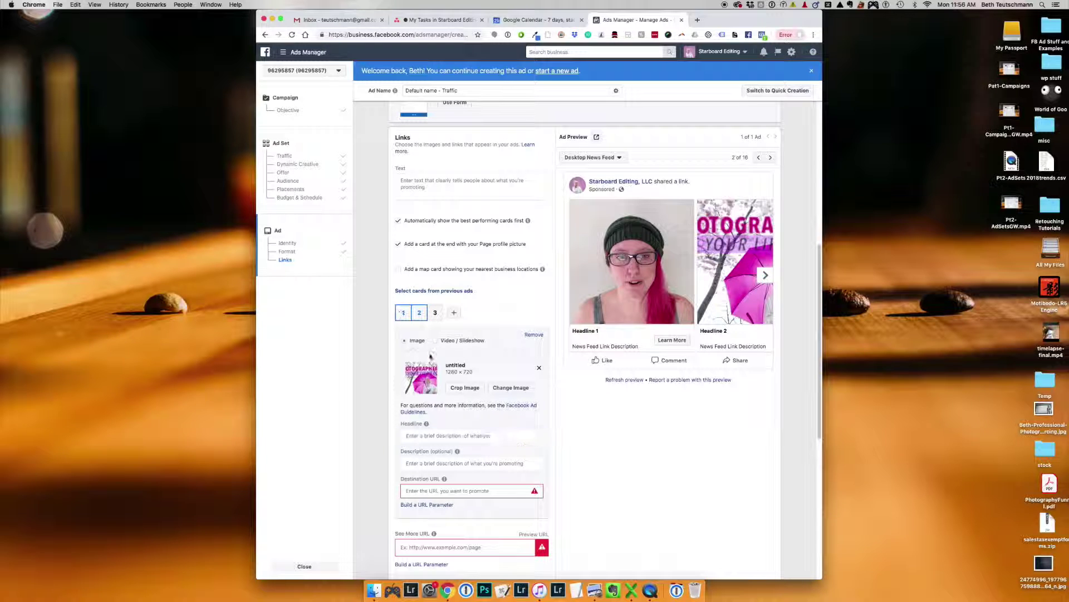
left_click(473, 437)
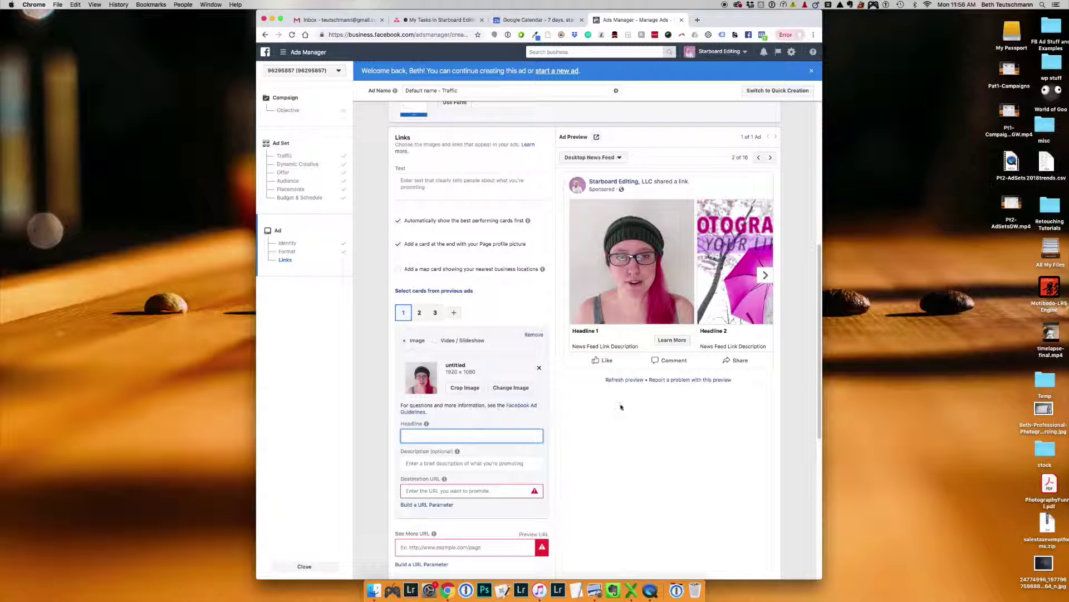
type("Headline Here")
left_click(499, 464)
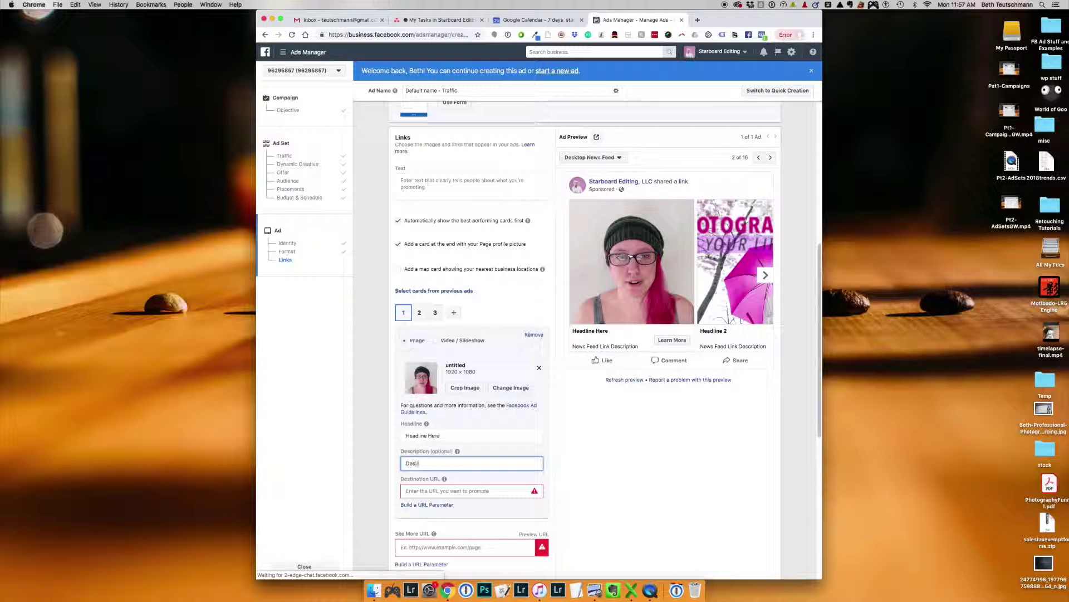
type("Description text")
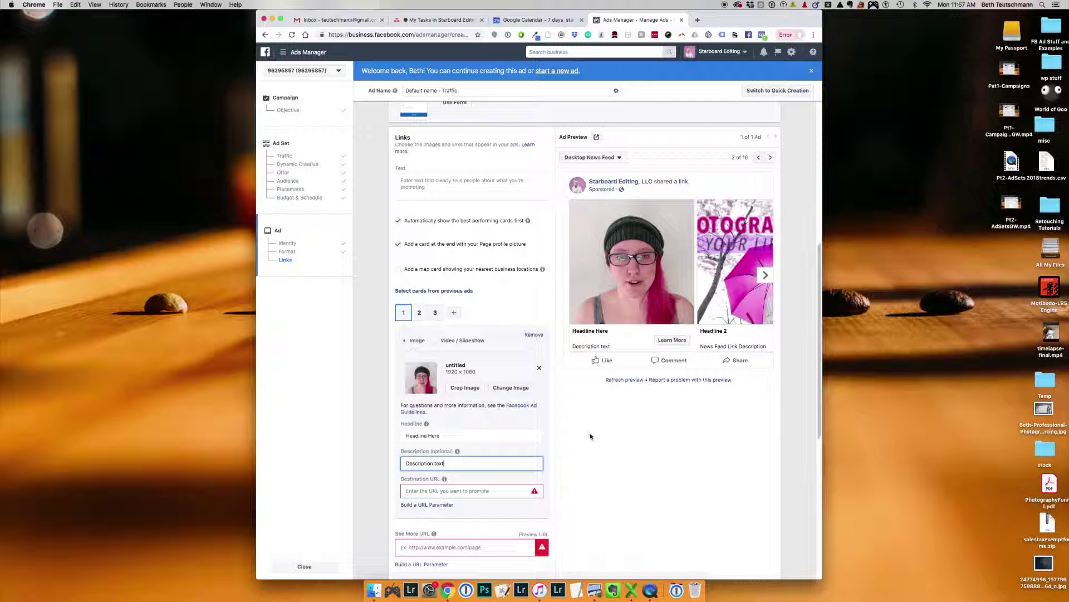
Change the ad's call to action to Contact Us.
scroll(592, 437, "down", 4)
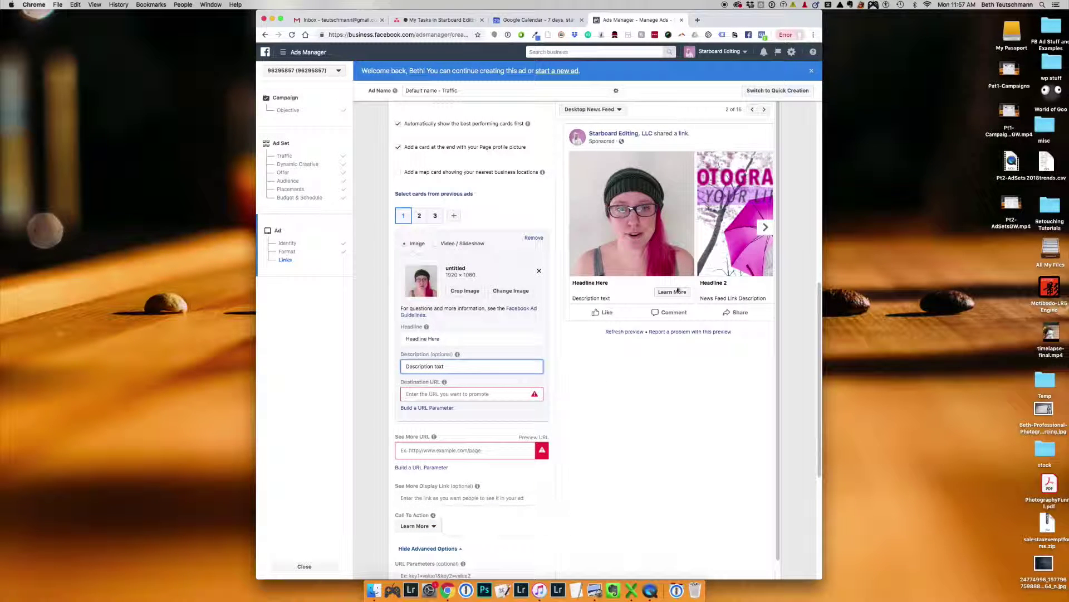
left_click(418, 525)
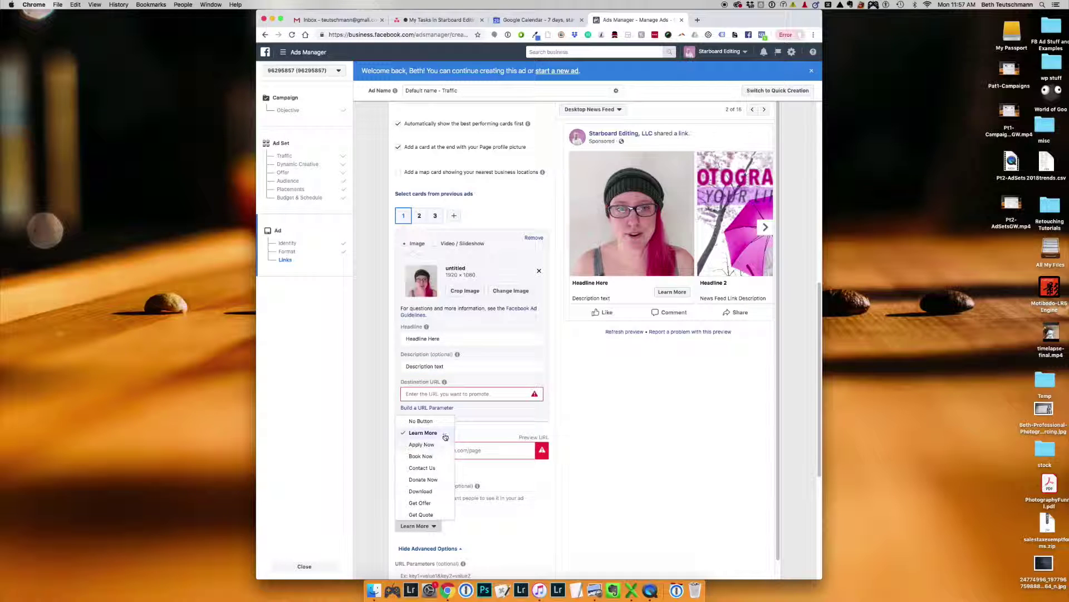
scroll(442, 440, "down", 2)
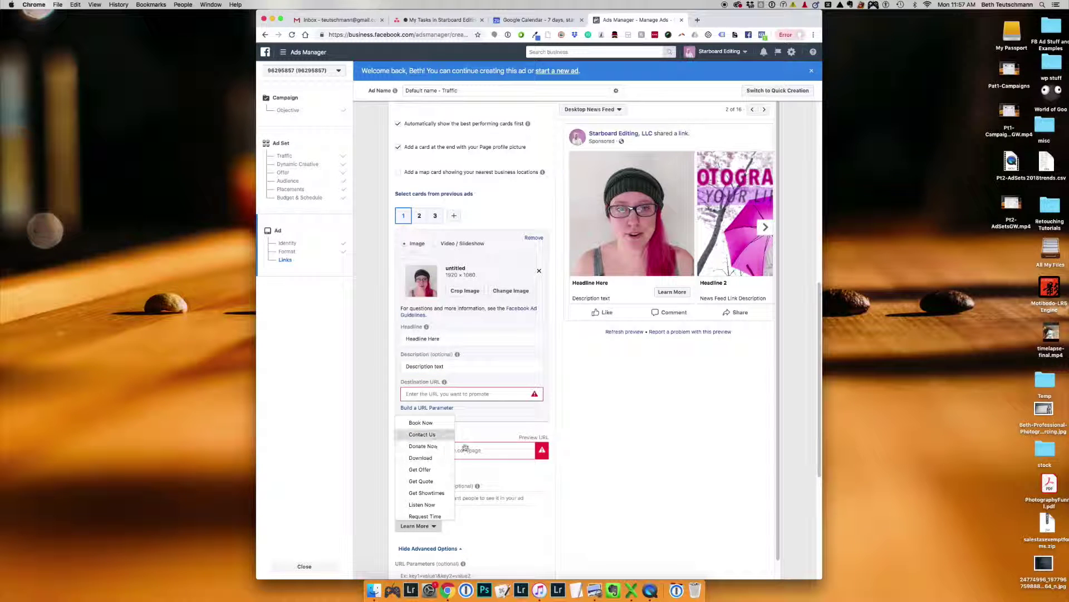
left_click(422, 434)
left_click(418, 525)
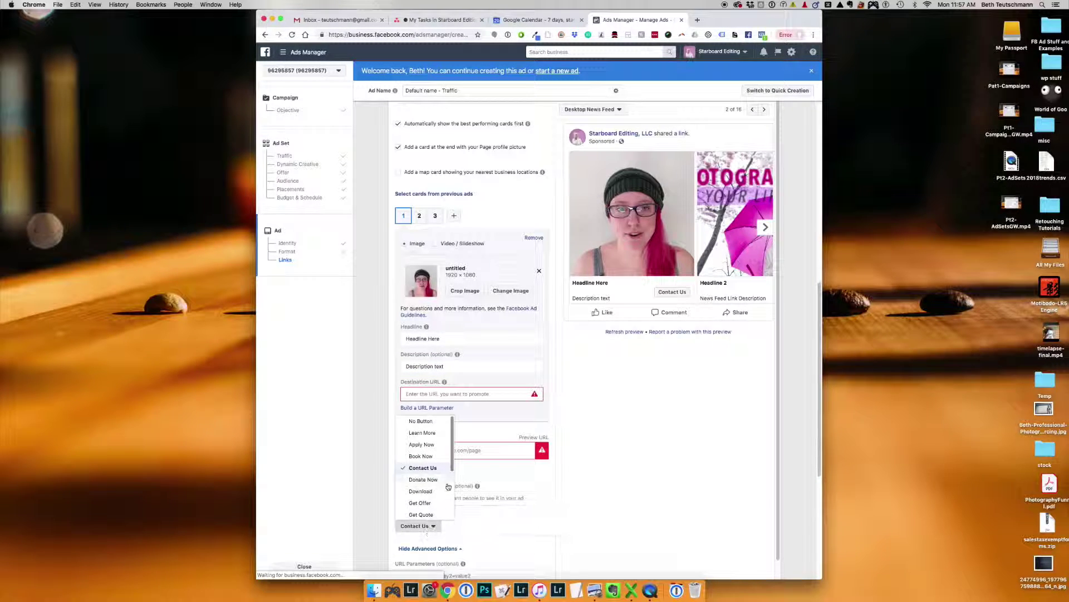
left_click(516, 524)
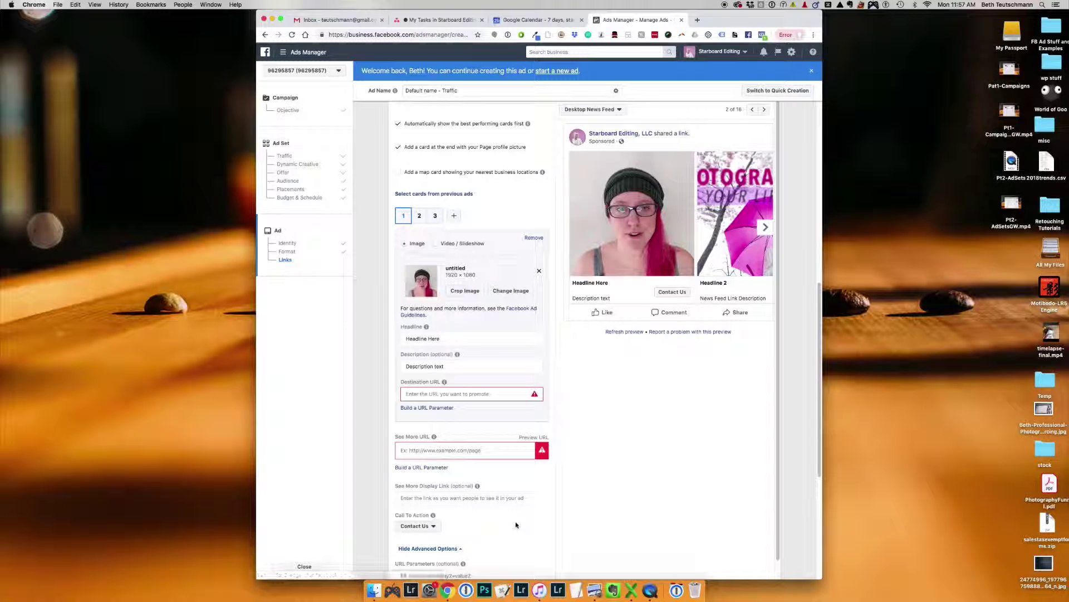
Examine card 1's Destination URL field and the suggested addresses for the See More URL.
left_click(483, 394)
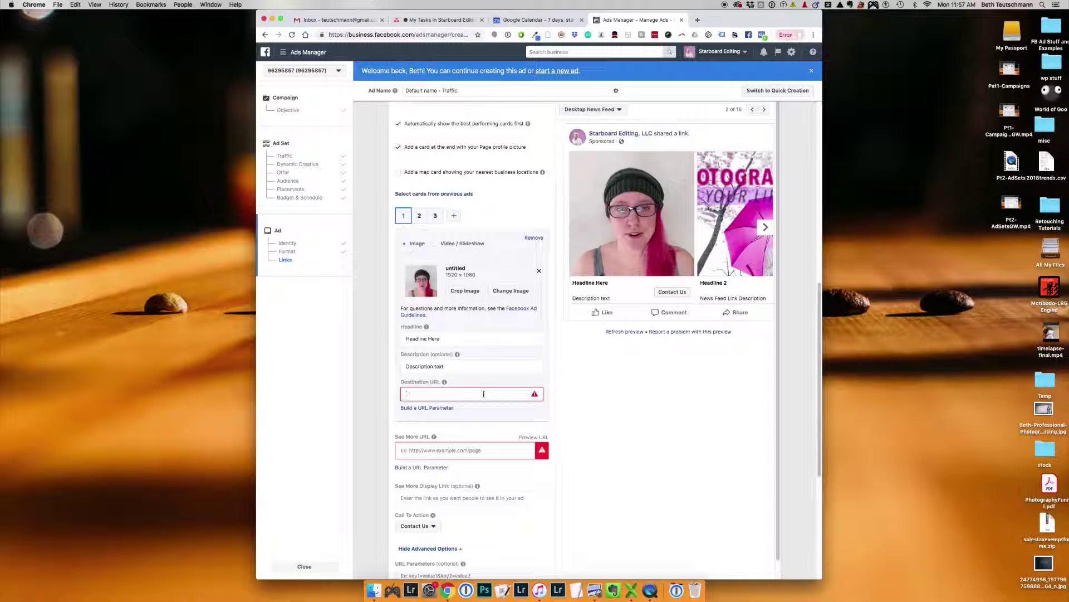
left_click(458, 449)
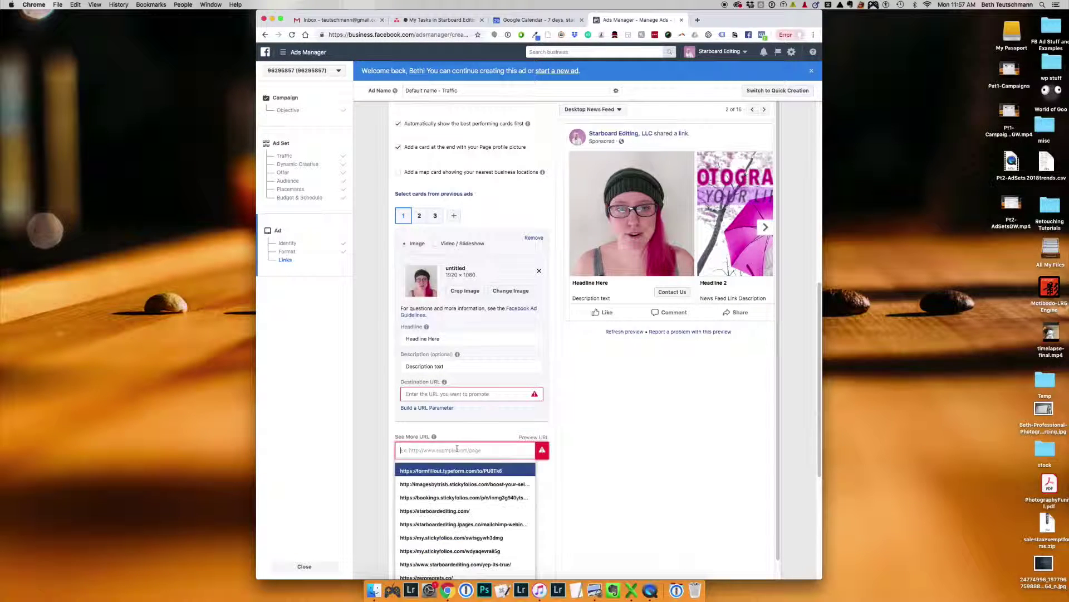
left_click(592, 461)
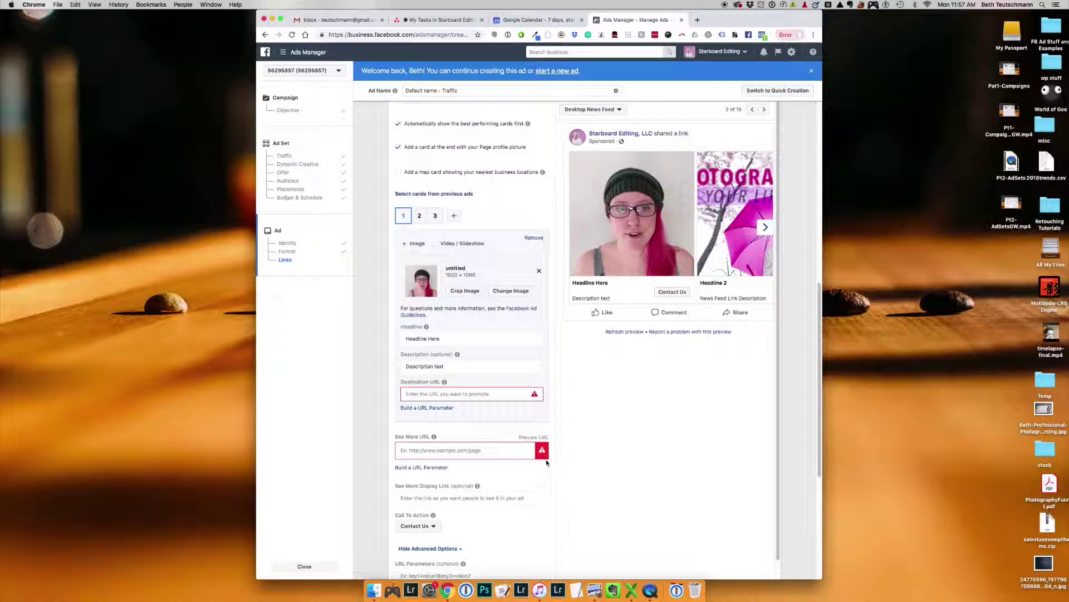
Advance the carousel ad preview to the second card.
scroll(546, 462, "down", 3)
scroll(547, 462, "up", 5)
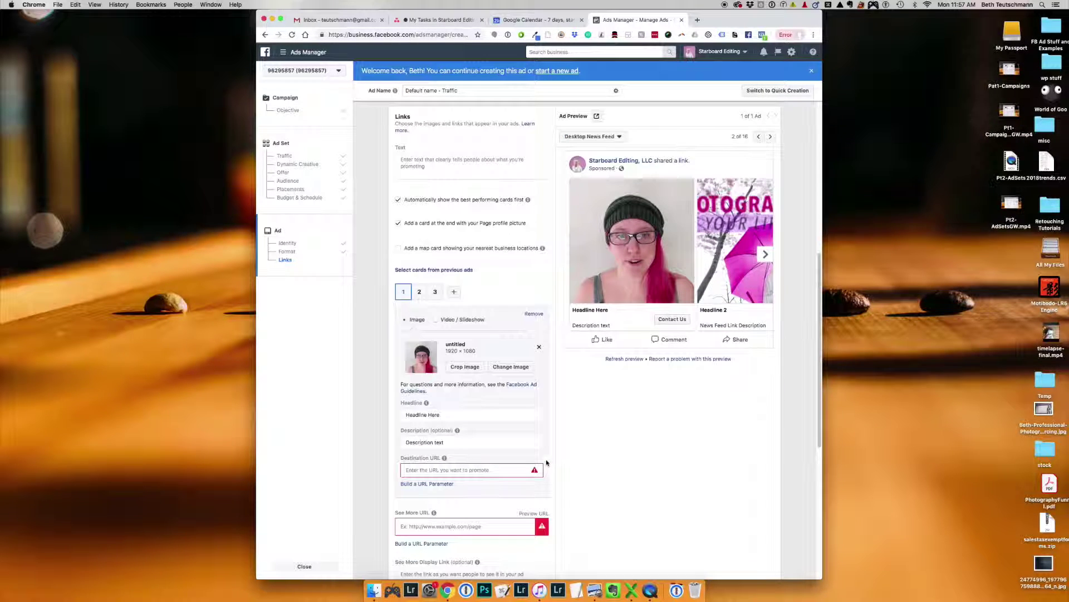
left_click(765, 254)
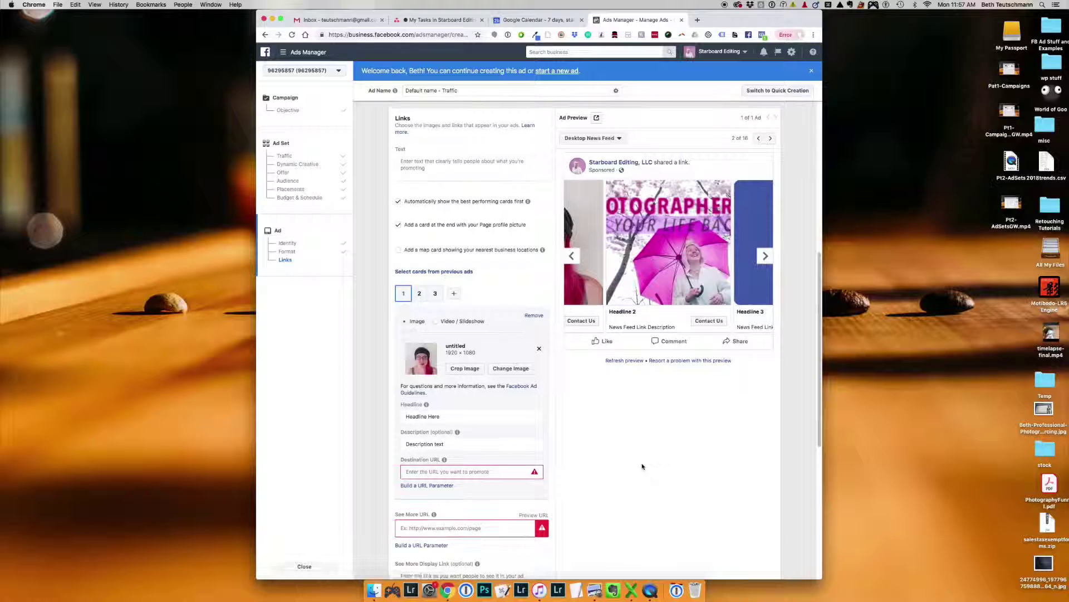
Switch the ad format to Single Image or Video and look over its media and link fields.
scroll(654, 473, "up", 4)
scroll(642, 463, "up", 8)
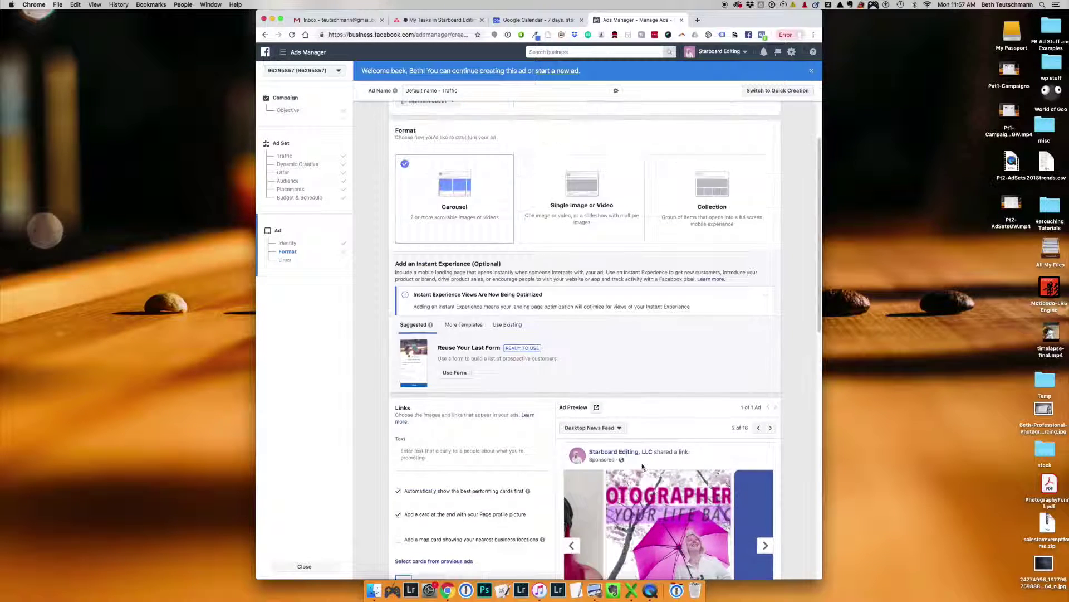
left_click(582, 329)
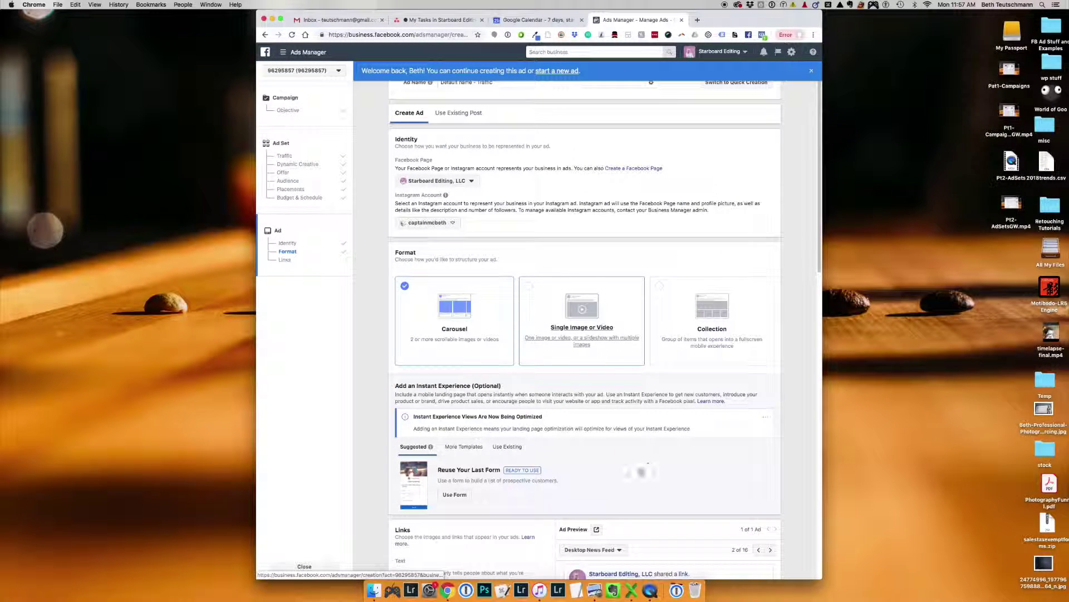
scroll(625, 485, "down", 12)
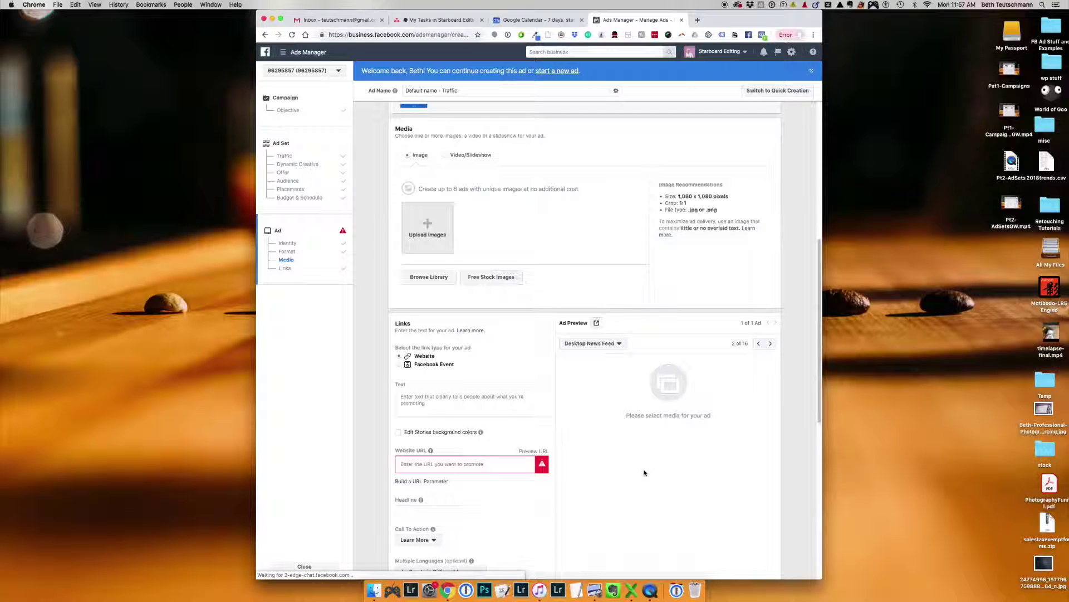
scroll(644, 472, "down", 2)
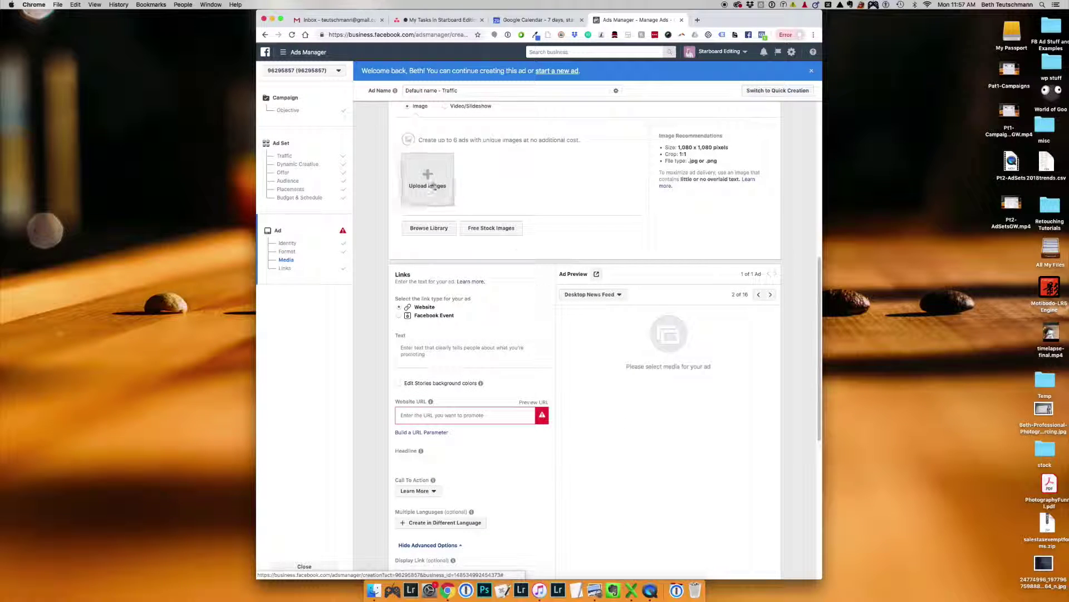
scroll(434, 186, "up", 10)
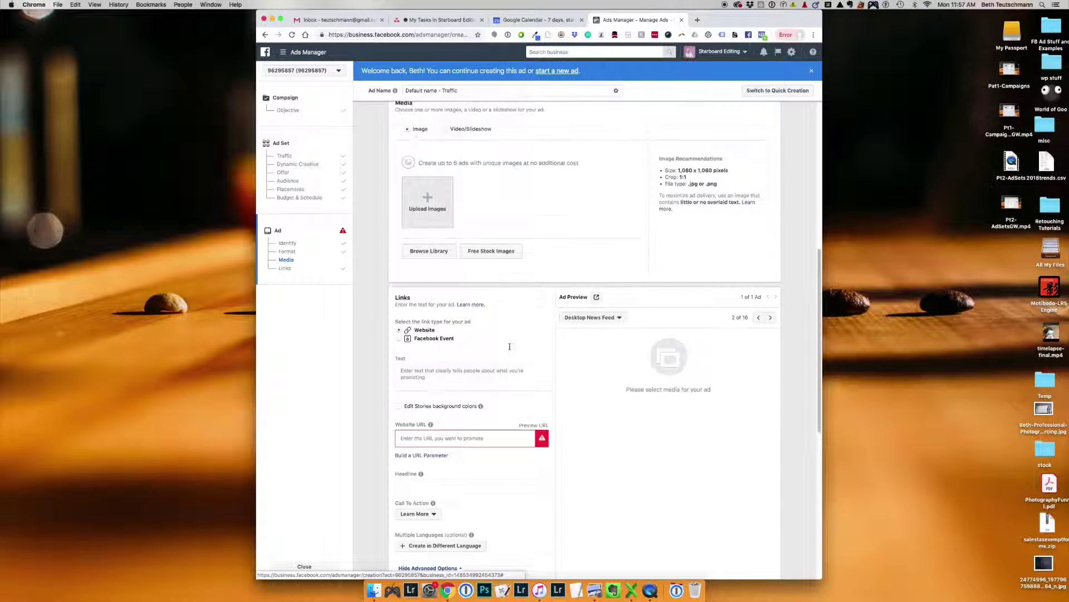
scroll(568, 462, "down", 5)
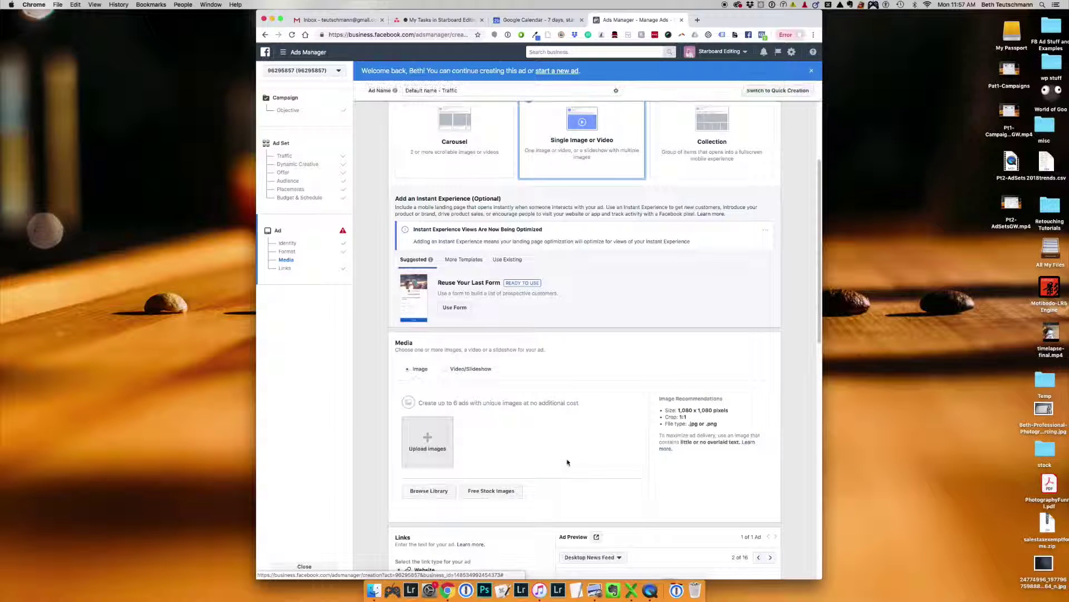
scroll(568, 462, "down", 5)
left_click(484, 403)
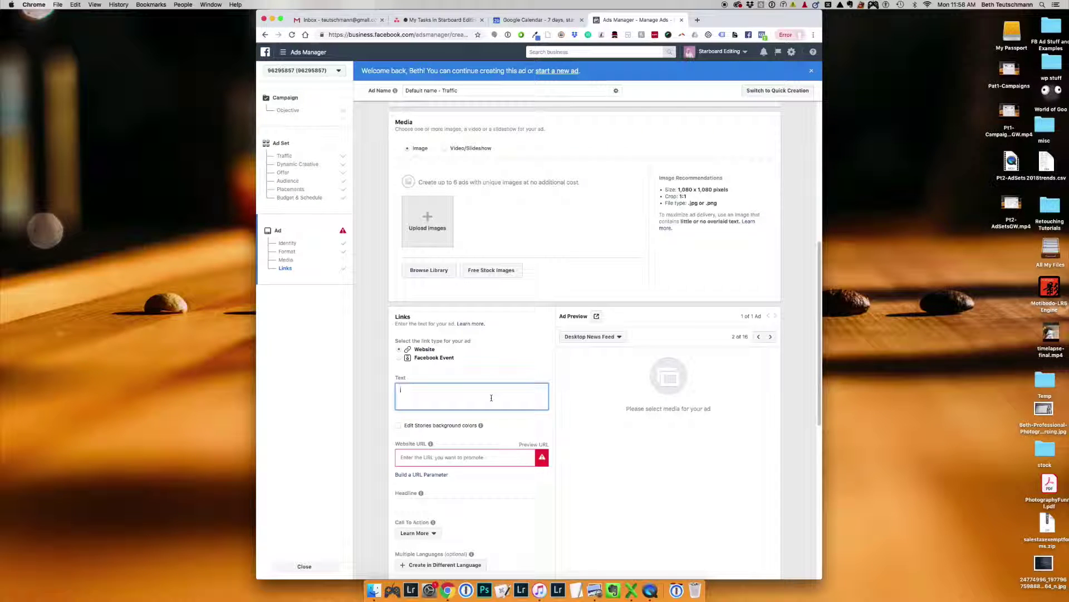
Switch the ad format to Collection and bring its Instant Experience templates into view.
scroll(491, 397, "up", 10)
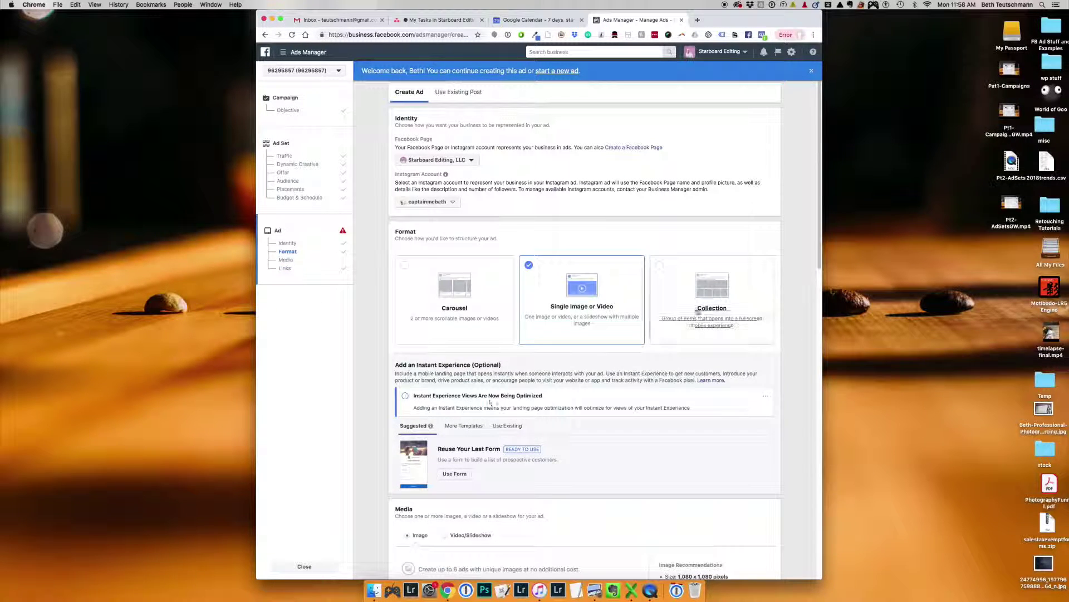
left_click(712, 301)
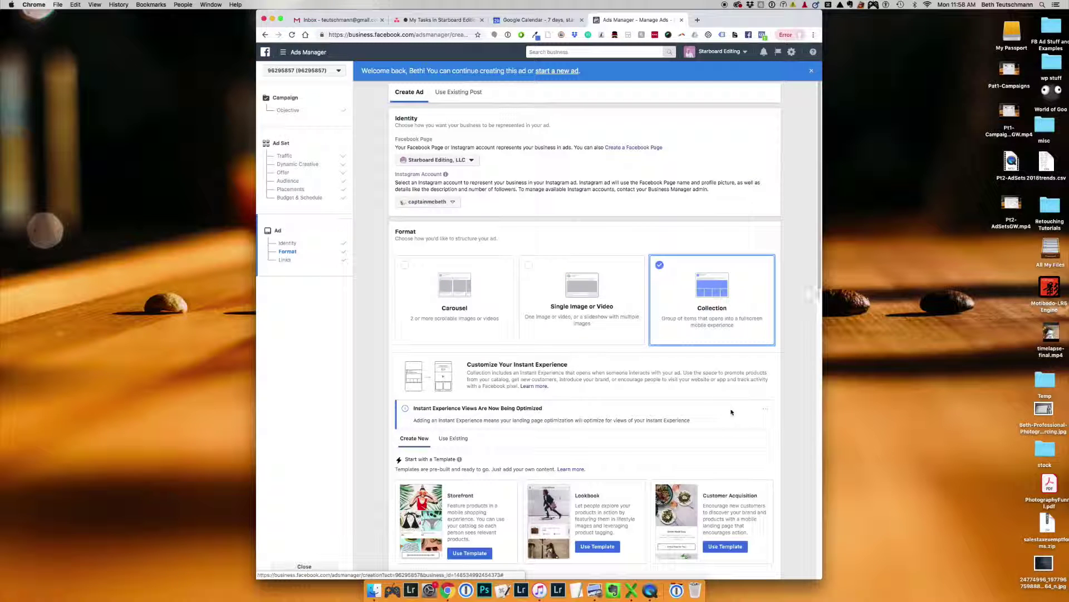
scroll(643, 409, "down", 1)
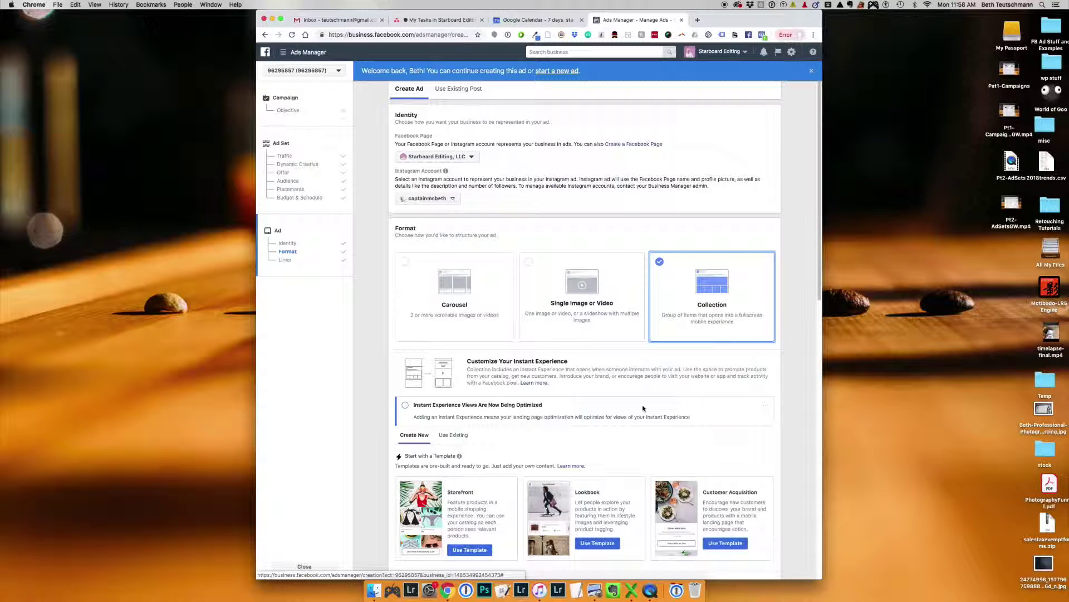
scroll(643, 404, "down", 2)
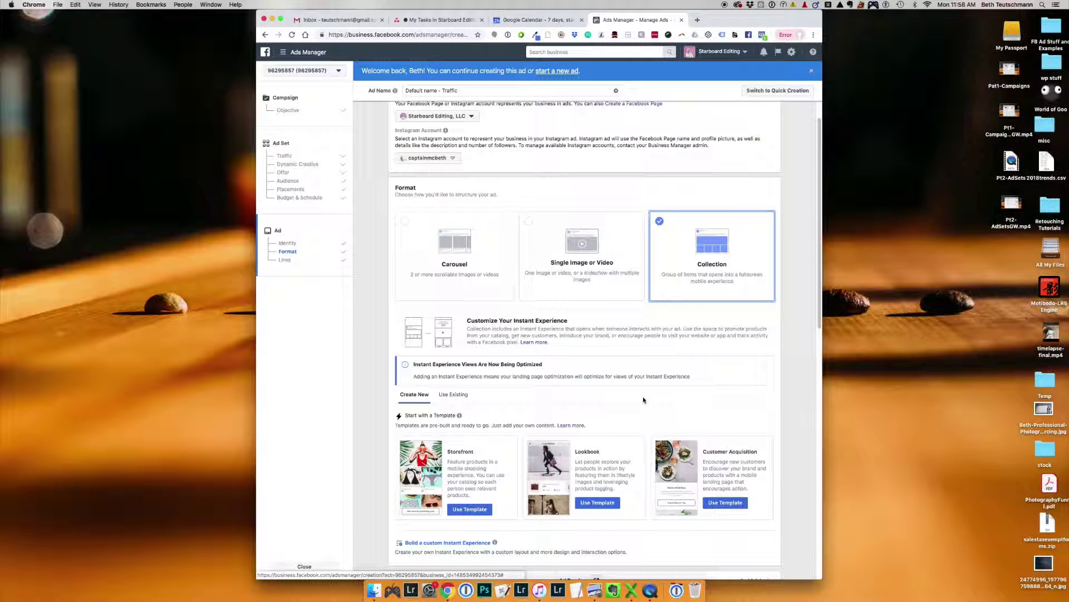
Open the Storefront Instant Experience template, look through its settings and mobile preview, and close it without saving.
scroll(643, 396, "down", 5)
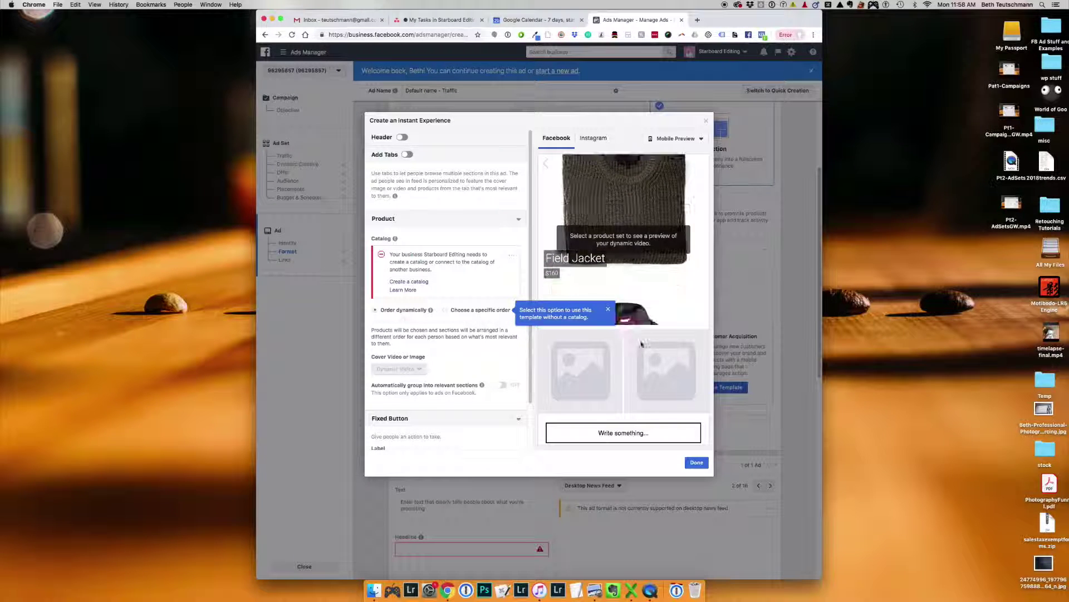
scroll(640, 344, "down", 2)
scroll(449, 252, "down", 2)
scroll(668, 307, "down", 4)
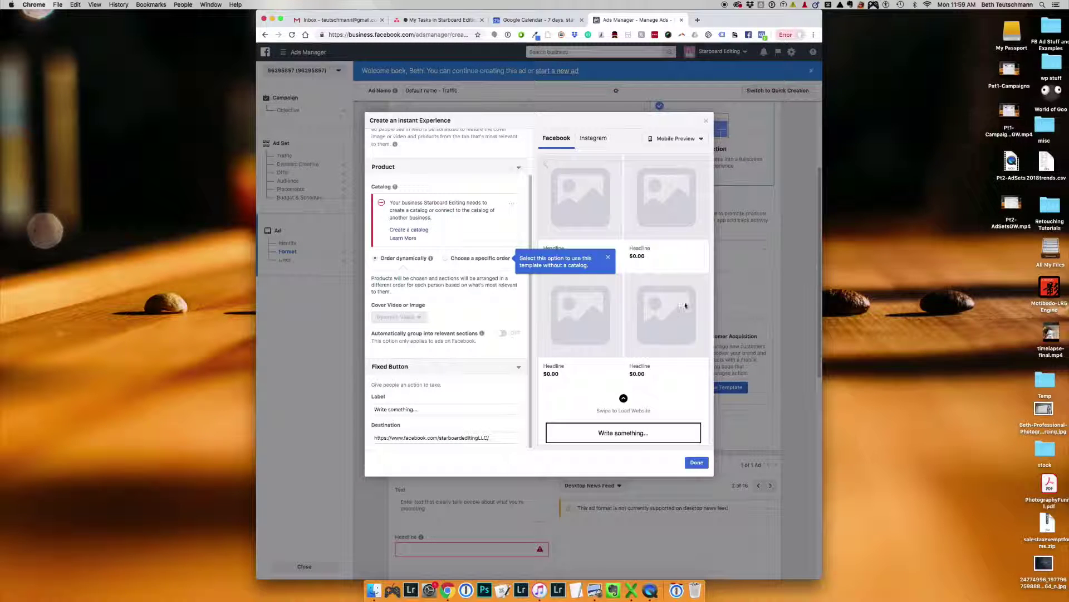
left_click(706, 123)
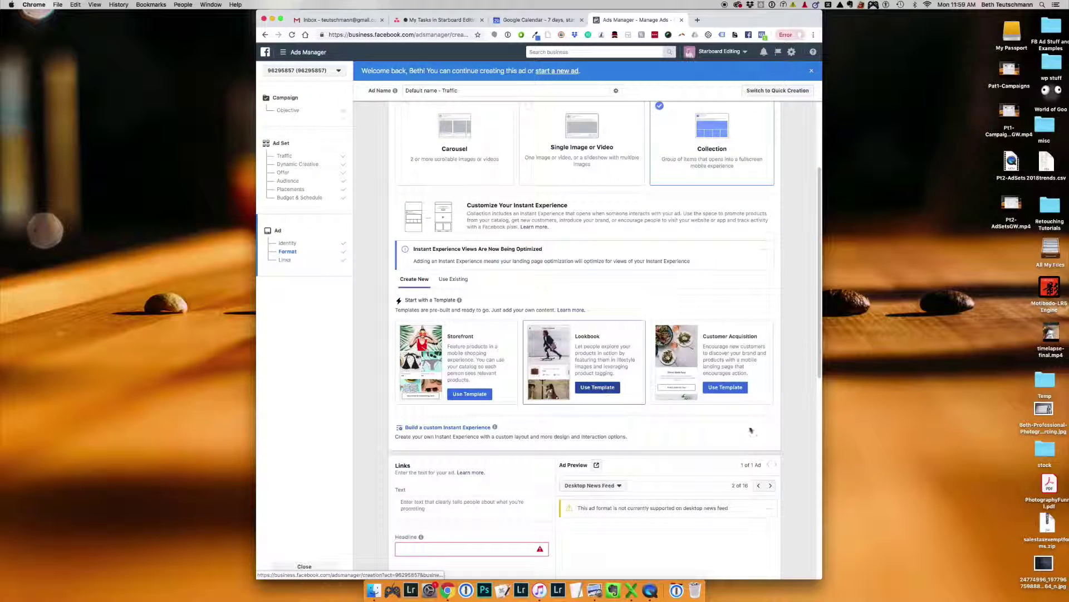
Open the Lookbook template, look through its mobile preview from cover to website link, and close it without saving.
left_click(598, 387)
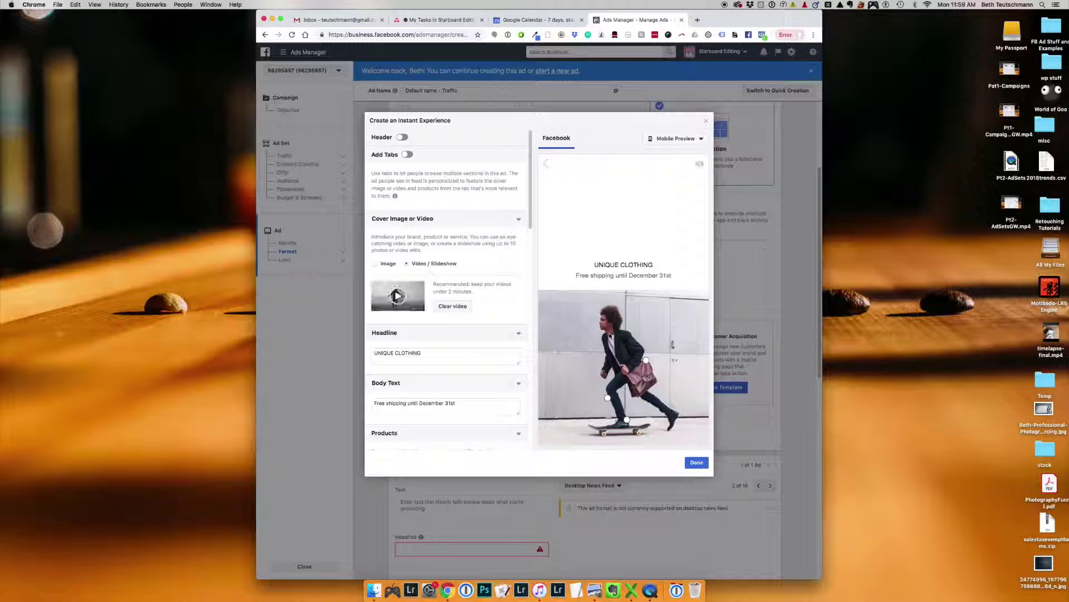
scroll(609, 335, "down", 5)
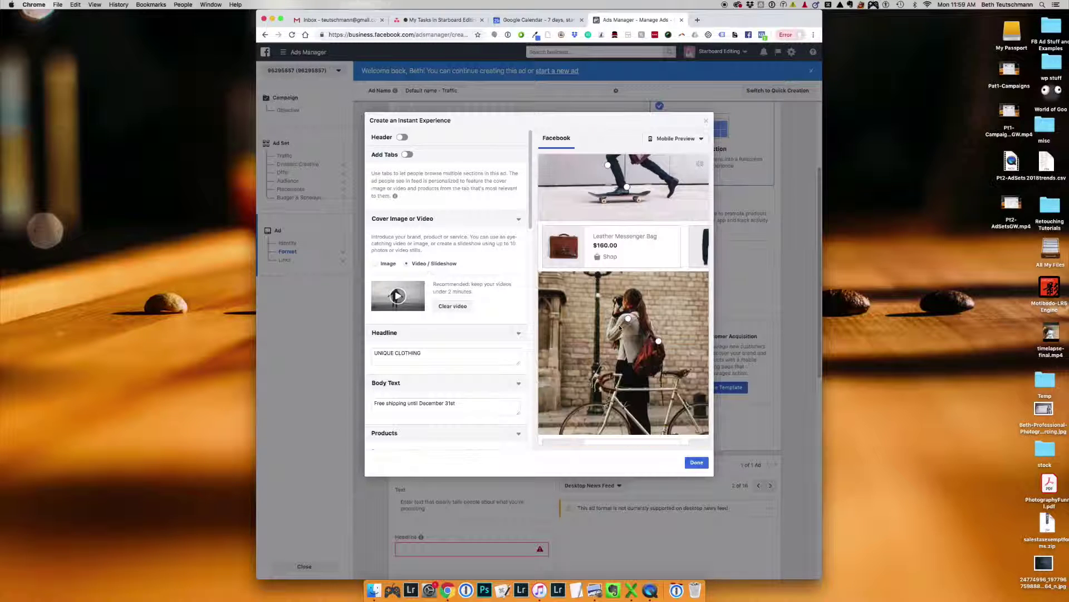
scroll(620, 327, "down", 10)
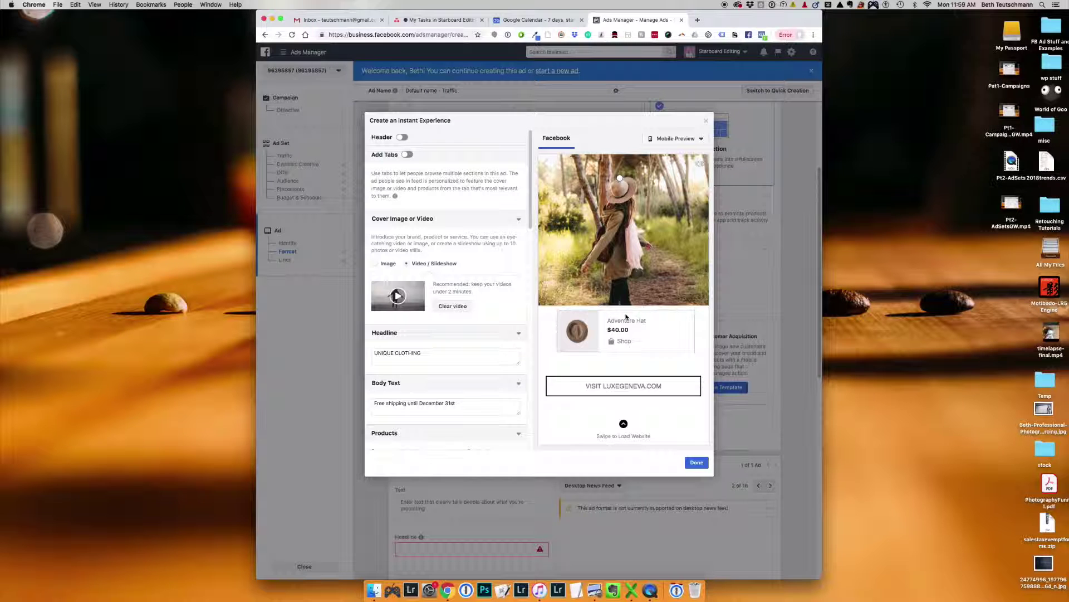
scroll(626, 334, "up", 3)
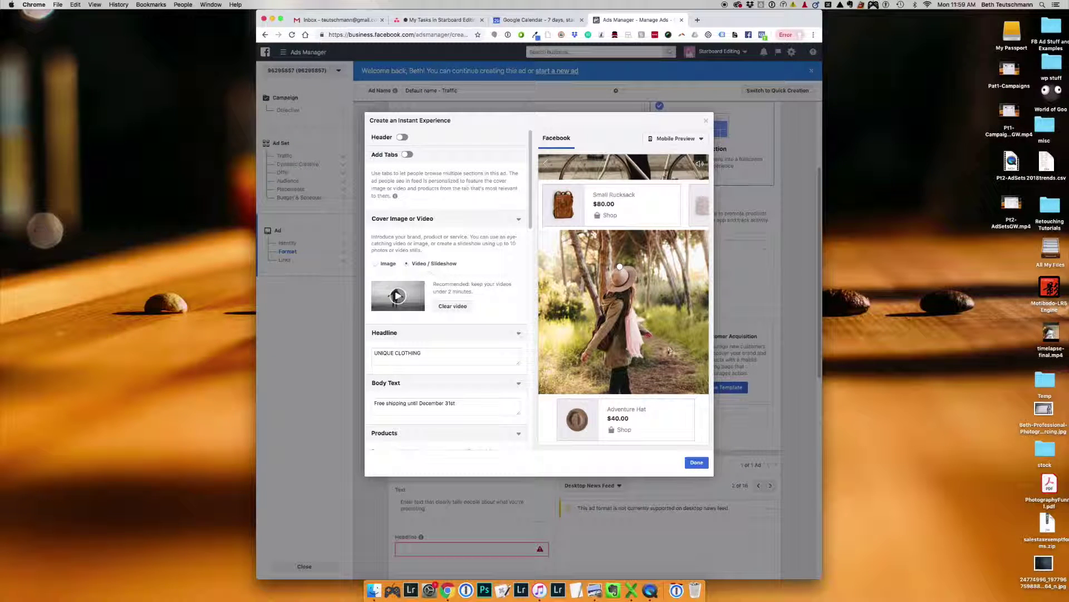
scroll(666, 357, "up", 10)
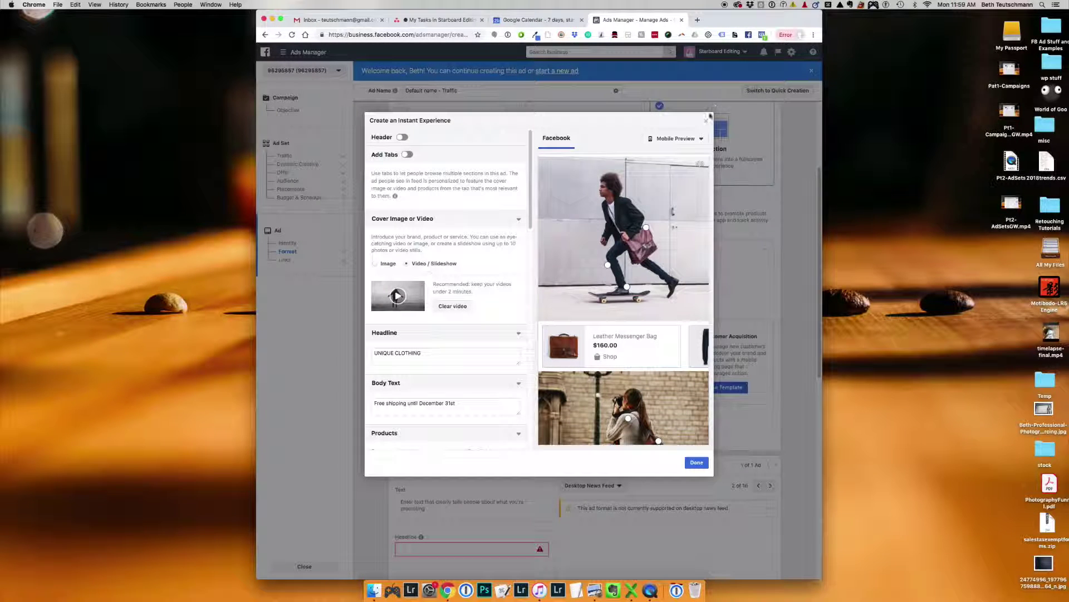
left_click(707, 122)
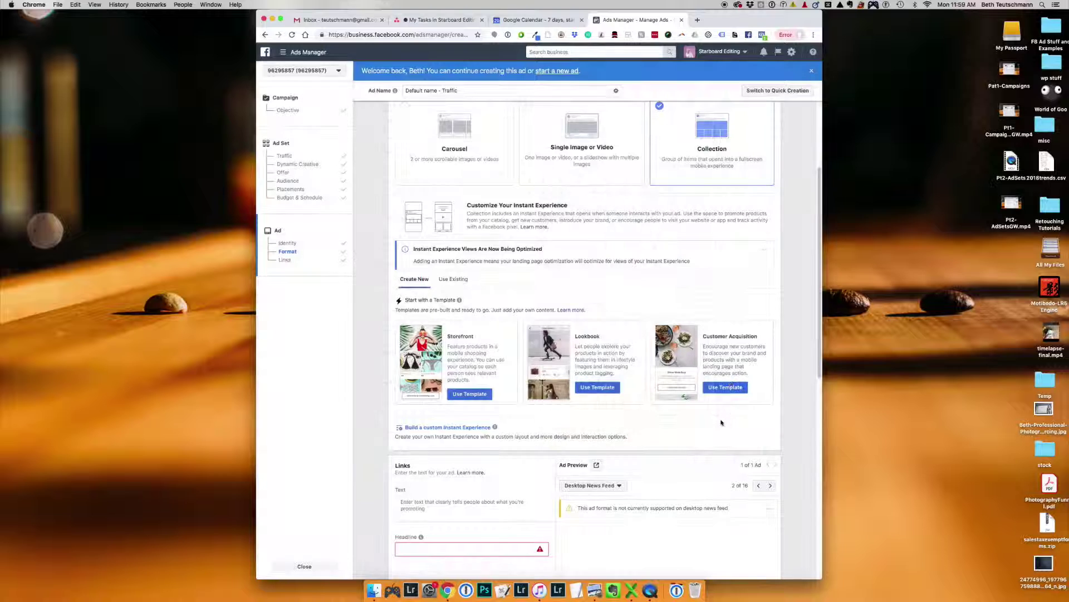
Open the Customer Acquisition template, examine the image, text and button layout in its mobile preview, and close it without saving.
left_click(726, 387)
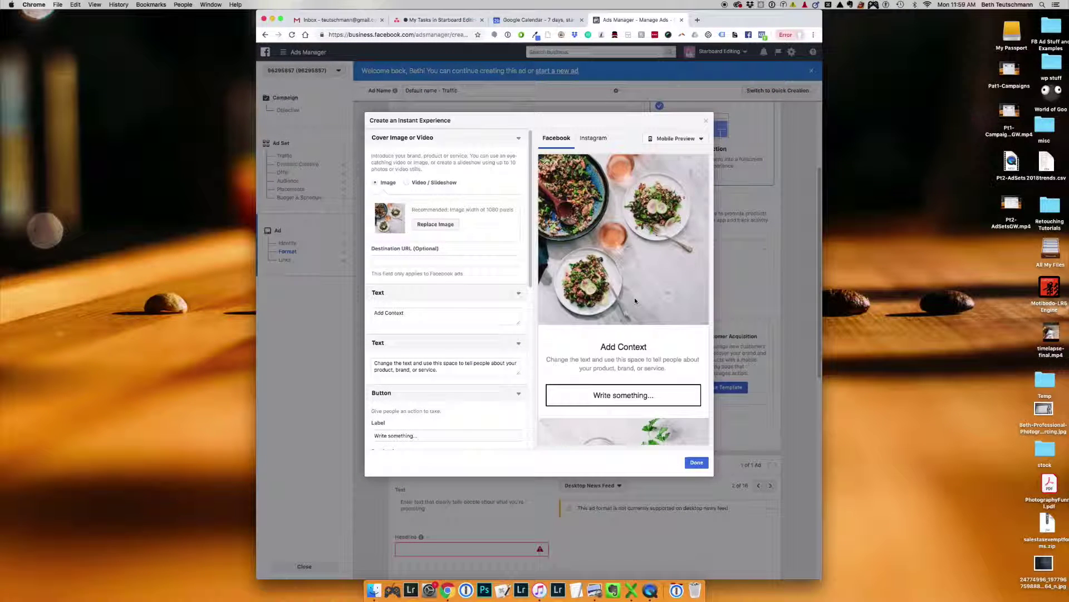
scroll(639, 299, "down", 5)
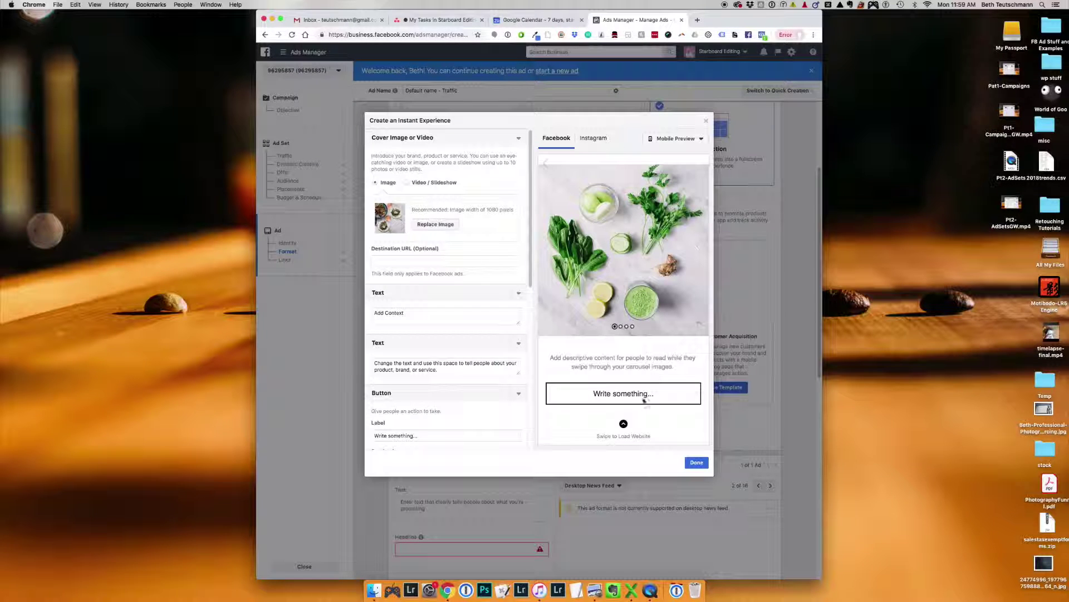
scroll(638, 237, "down", 5)
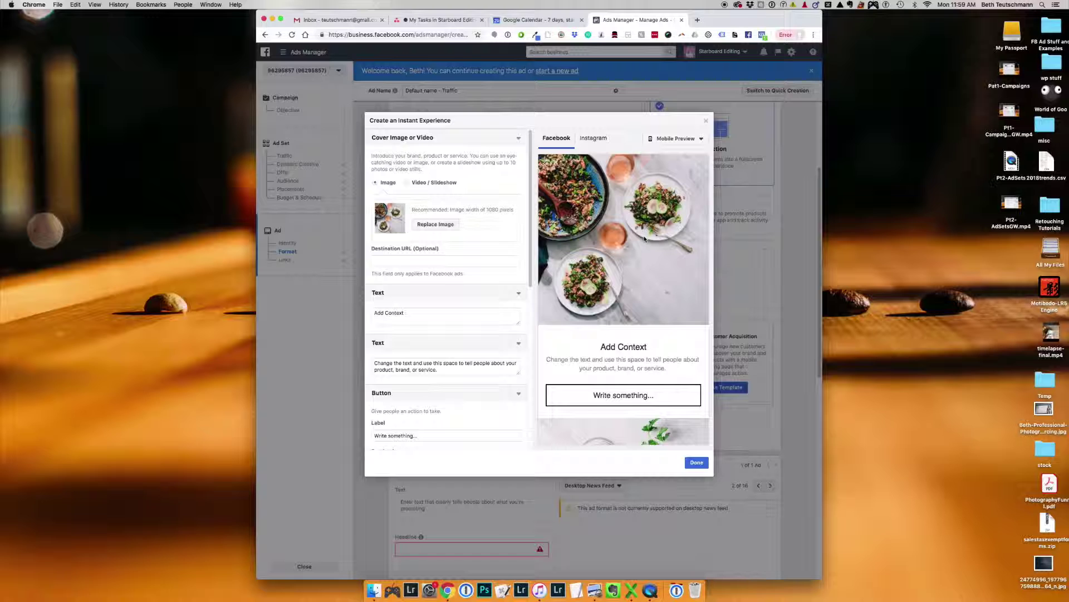
scroll(645, 239, "down", 3)
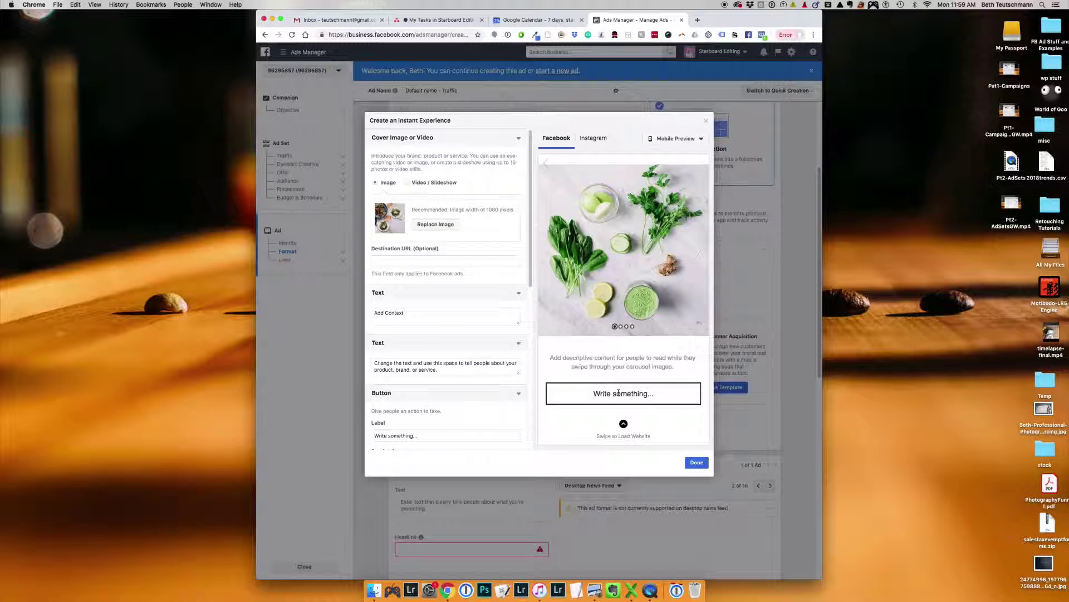
scroll(617, 393, "up", 3)
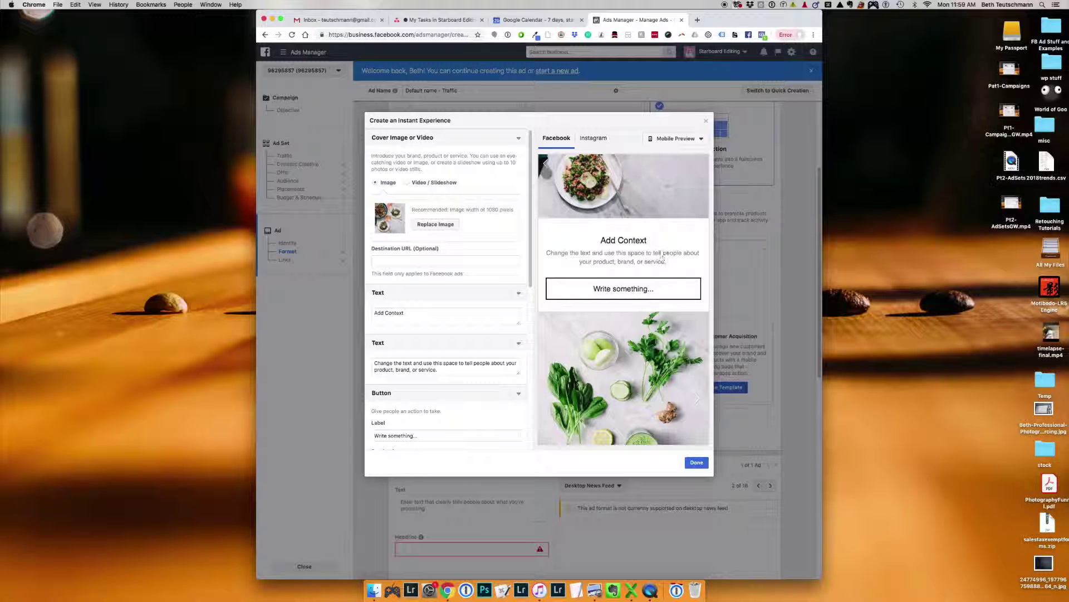
left_click(707, 121)
Review the Collection ad's link, advanced and conversion tracking options, then return to the format choices.
scroll(764, 321, "down", 1)
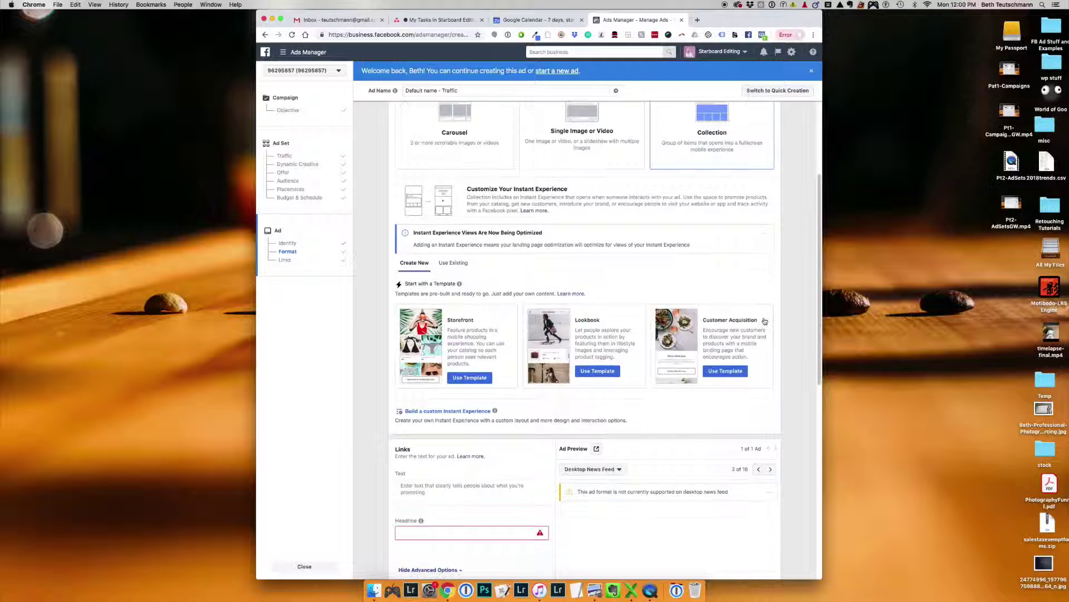
scroll(765, 321, "down", 5)
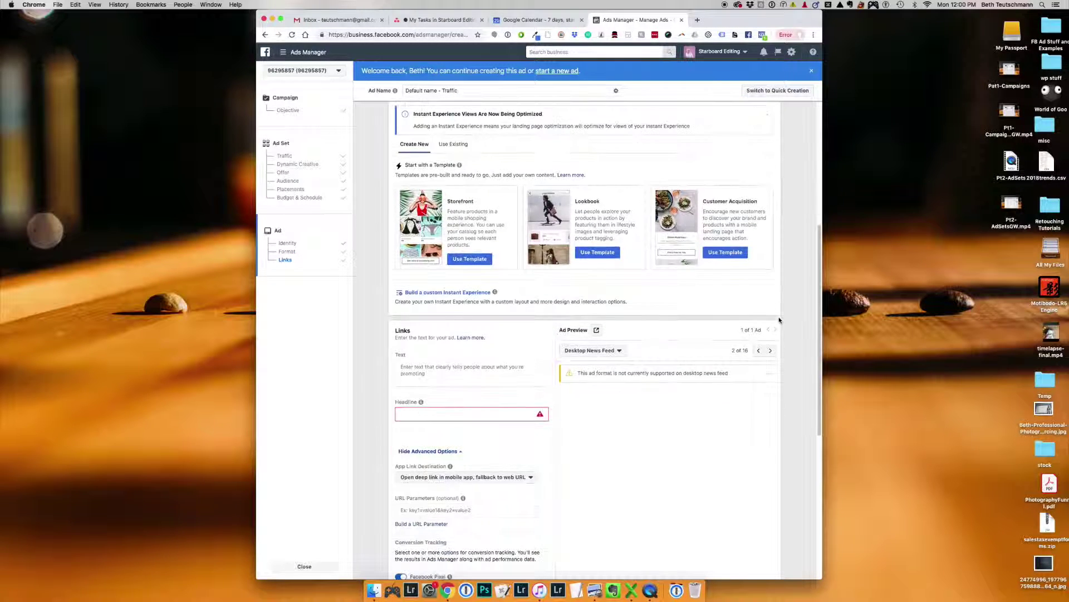
scroll(779, 319, "down", 8)
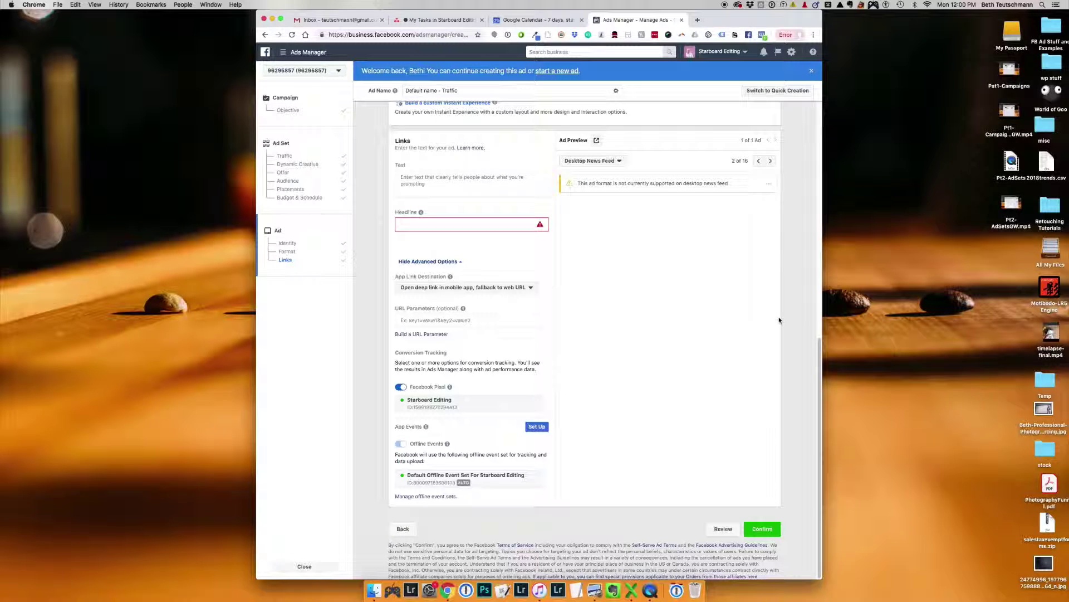
scroll(779, 319, "up", 11)
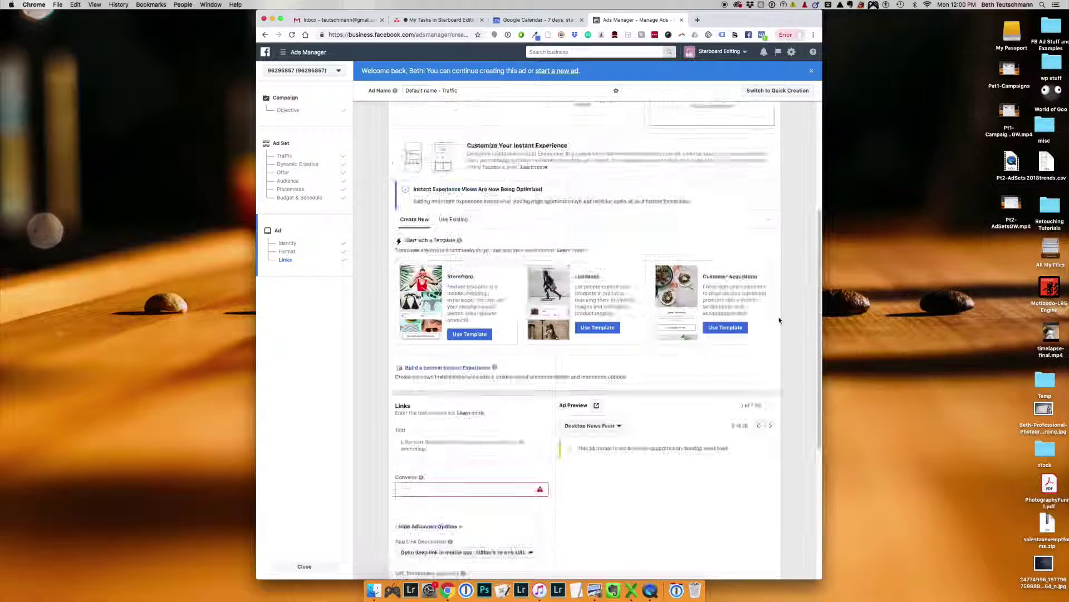
scroll(779, 319, "up", 10)
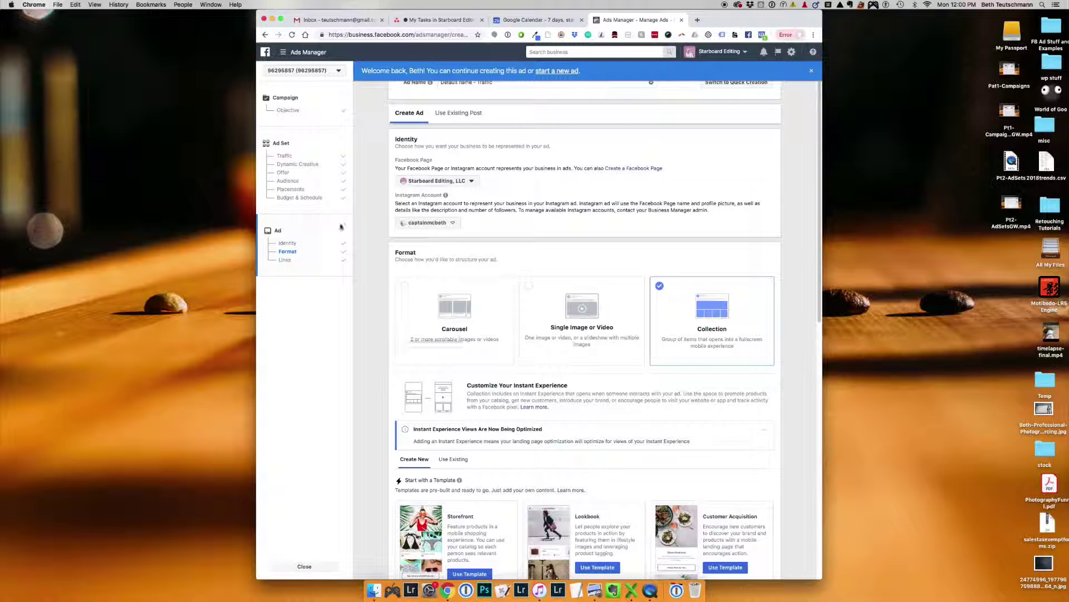
Change the campaign's marketing objective to Lead generation and continue to the ad set.
left_click(304, 114)
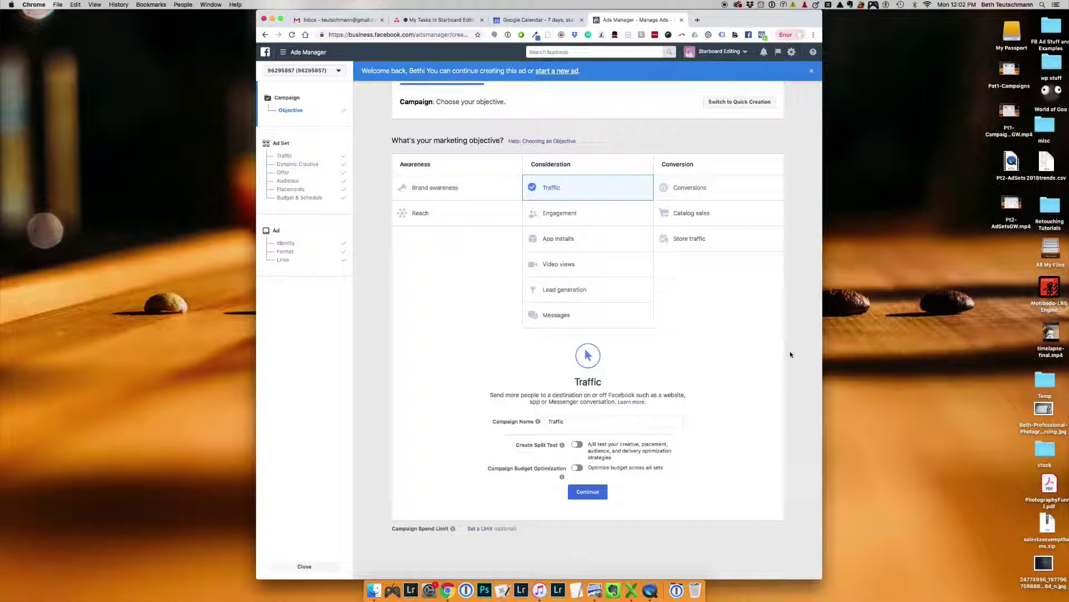
left_click(573, 289)
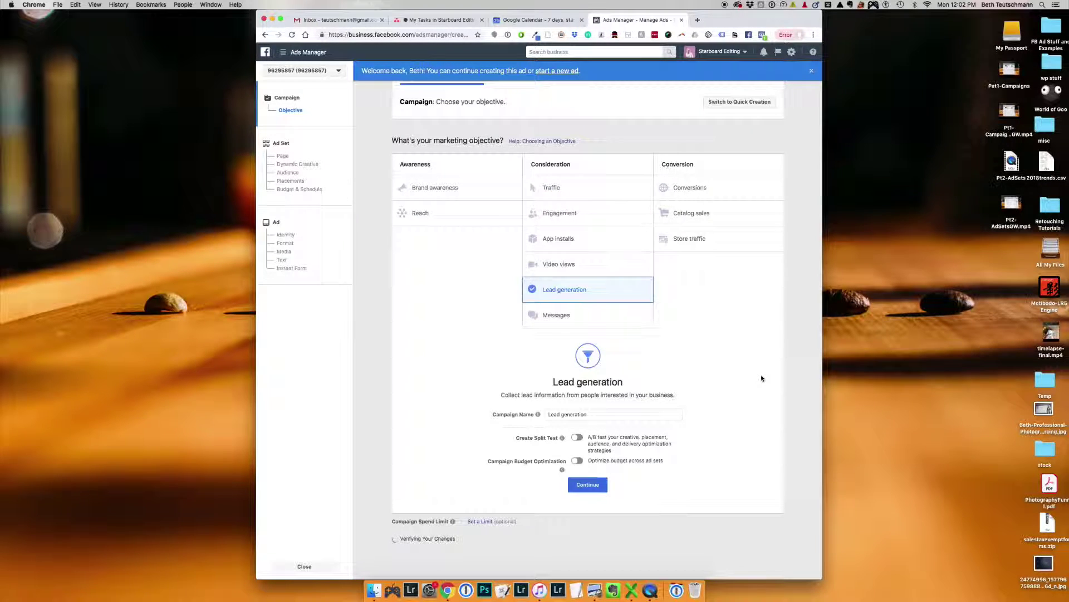
left_click(587, 484)
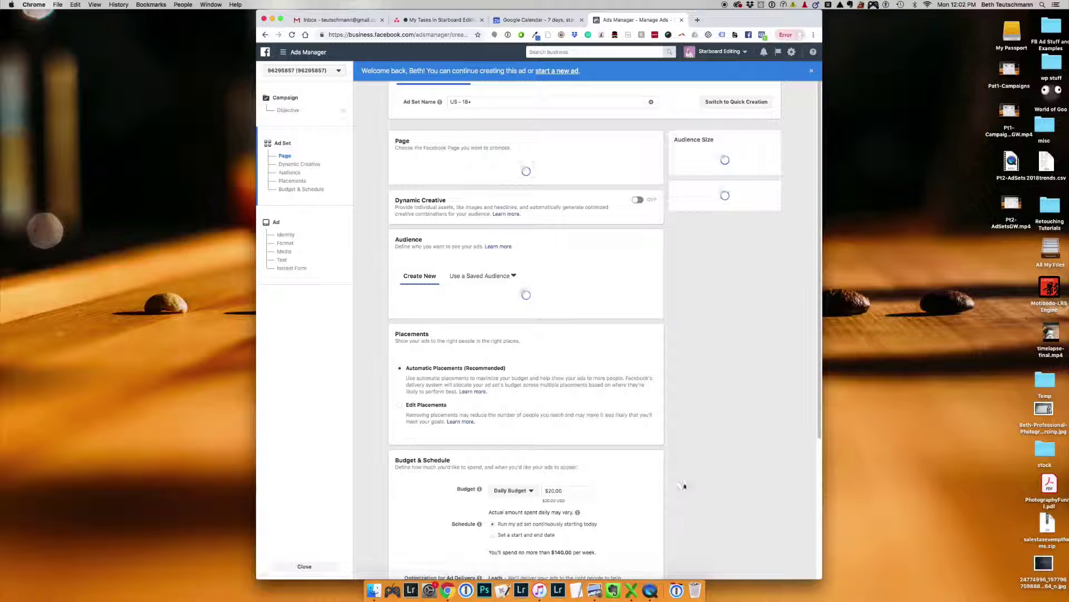
Keep the ad set's default placement, budget and schedule settings and continue to the ad setup.
scroll(686, 485, "down", 3)
scroll(689, 480, "down", 1)
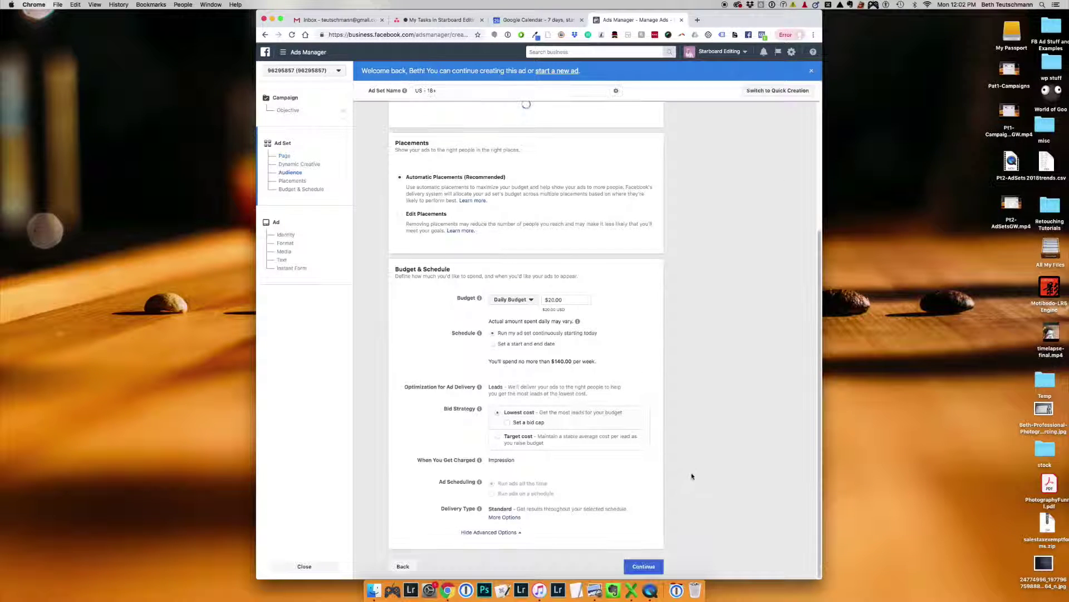
left_click(643, 566)
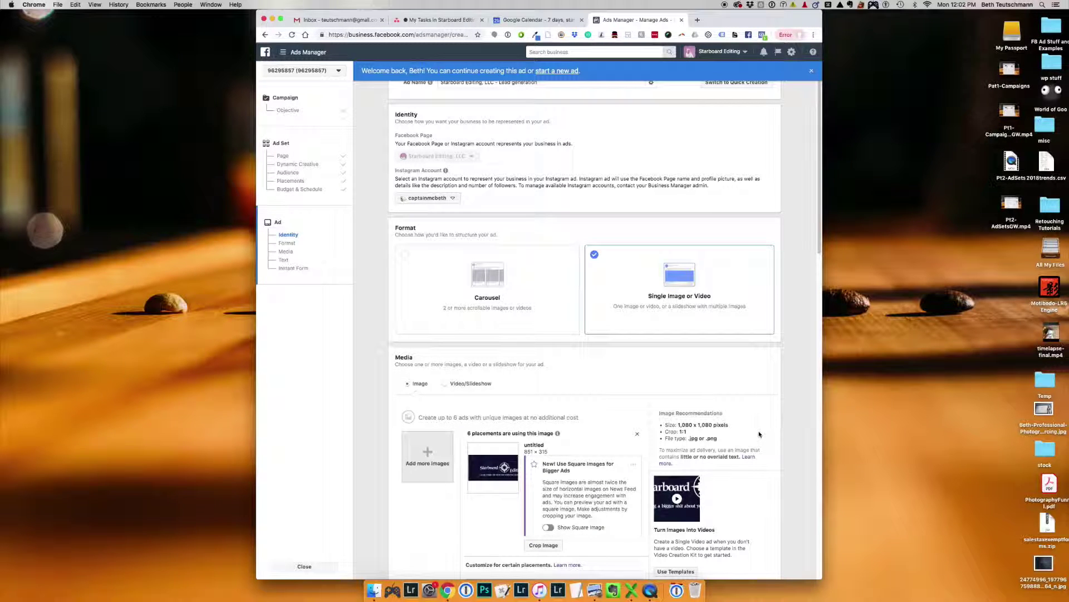
Start creating a new instant form for the lead generation ad.
scroll(759, 434, "down", 10)
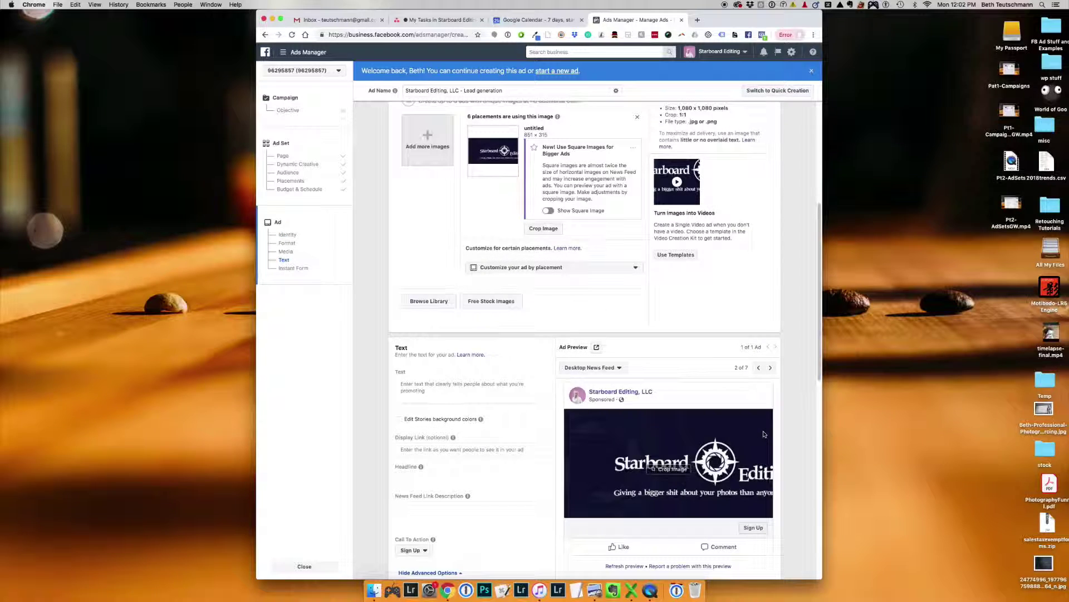
scroll(771, 431, "up", 10)
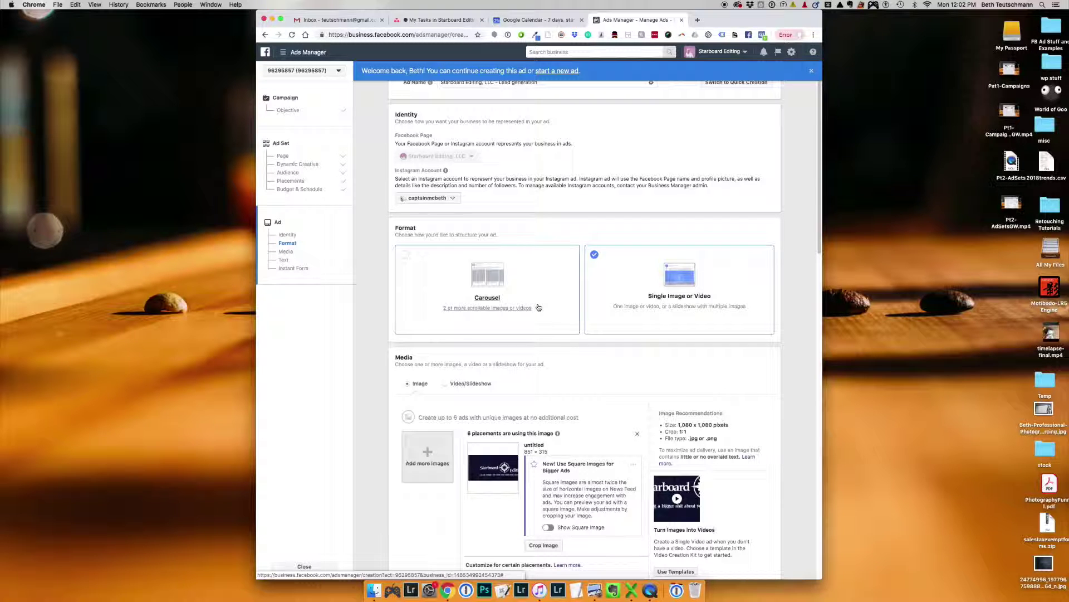
scroll(759, 443, "down", 10)
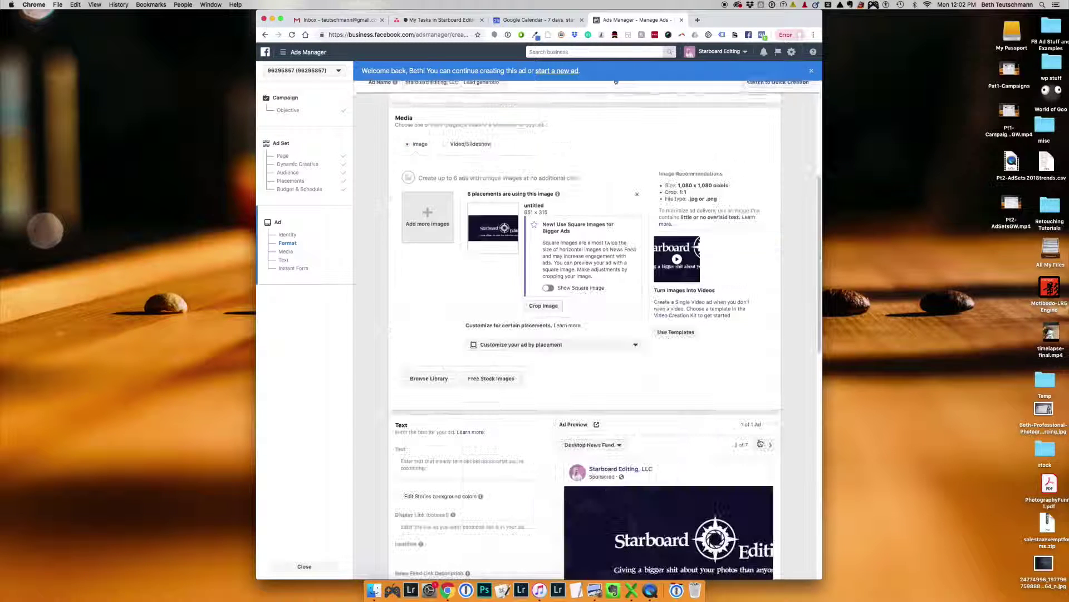
scroll(760, 440, "down", 5)
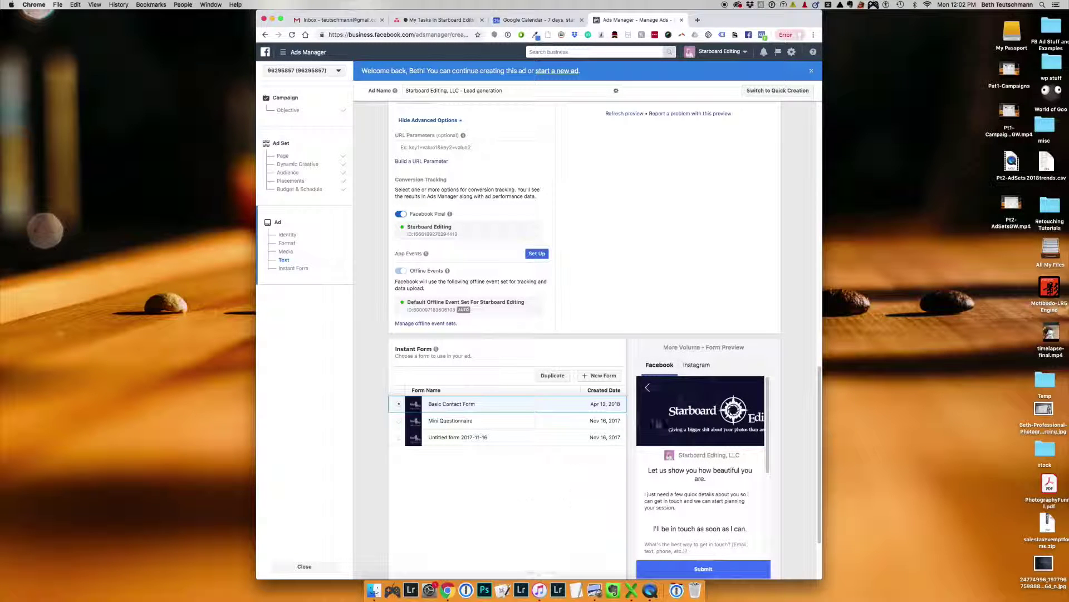
scroll(500, 476, "down", 1)
scroll(501, 477, "down", 3)
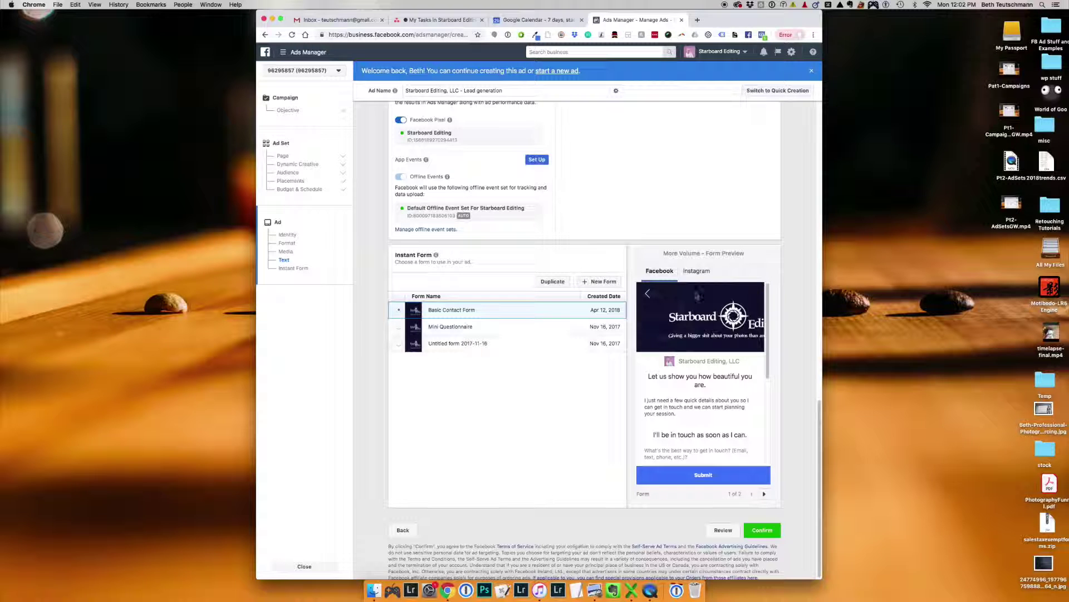
left_click(601, 281)
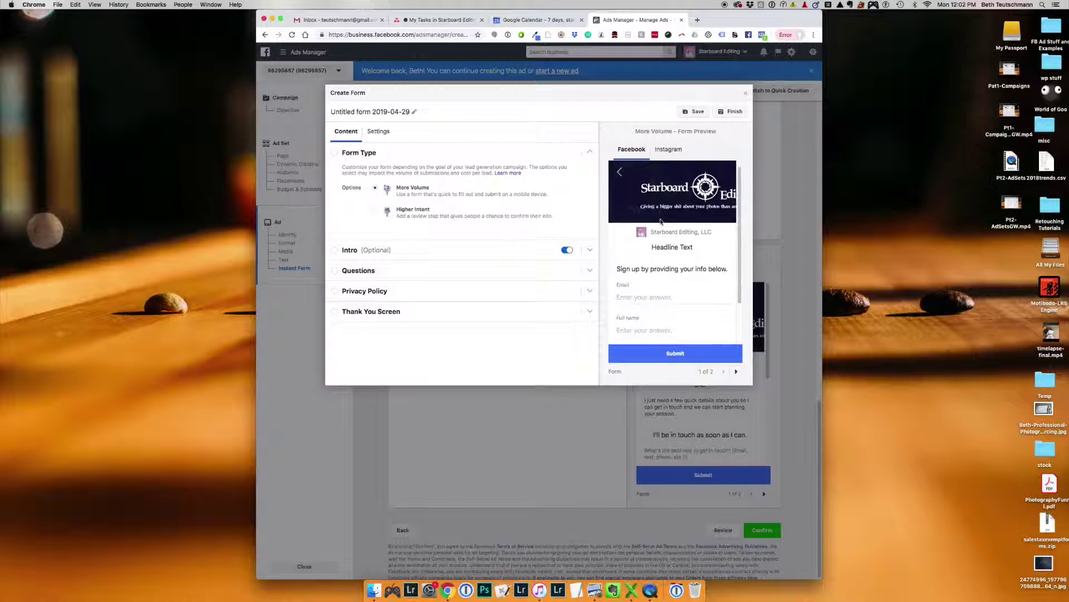
Compare the new form's Instagram and Facebook previews and examine the fields in the Facebook version.
left_click(669, 151)
left_click(636, 156)
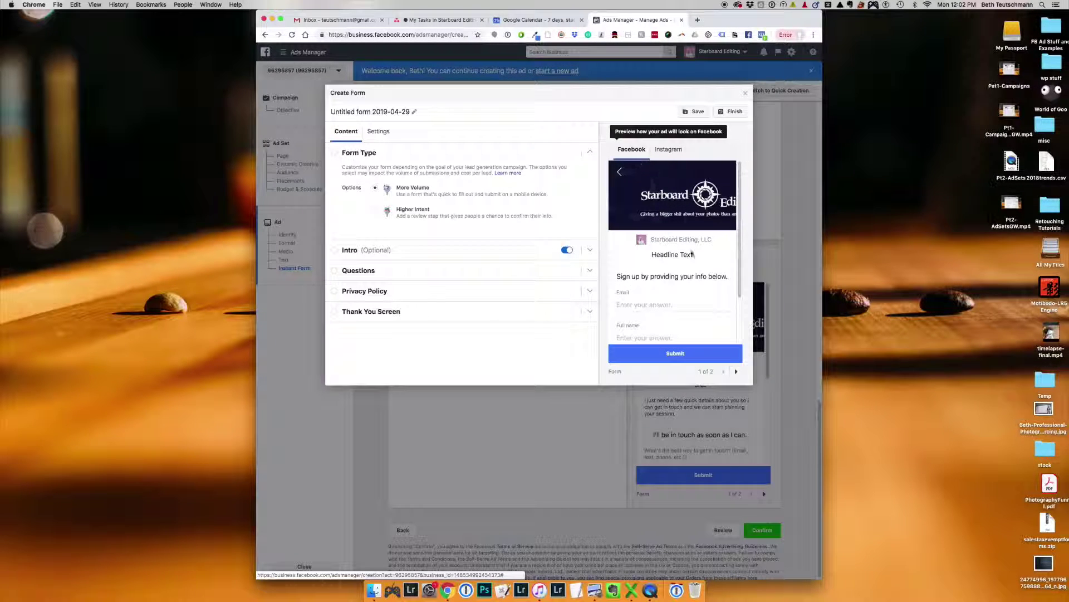
scroll(690, 279, "down", 2)
scroll(690, 278, "up", 2)
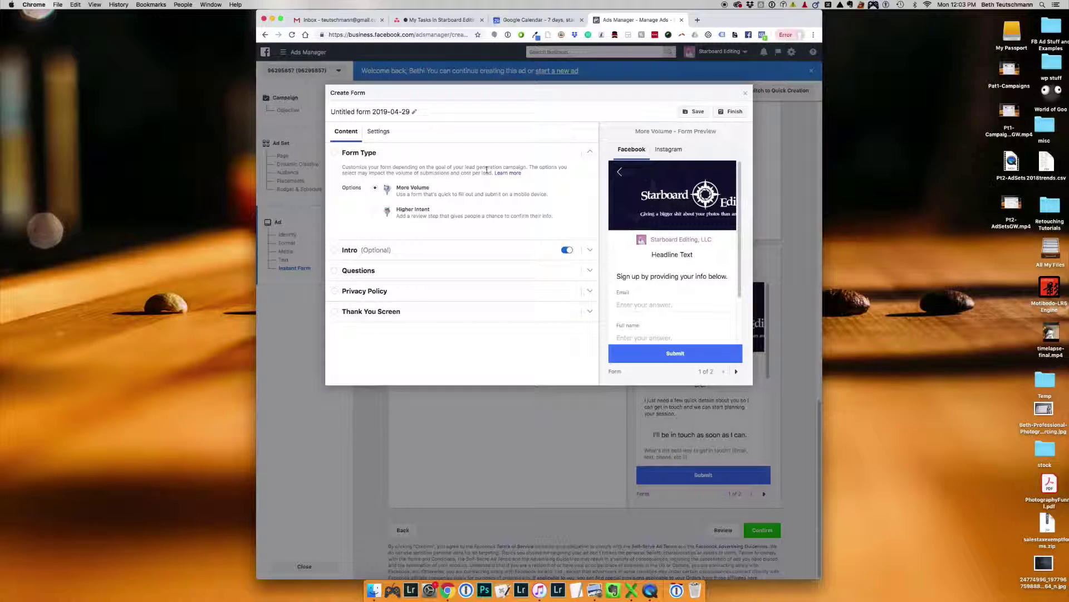
Fill in the form's intro with the headline "Here's your intro" and the paragraph text "Add more info here".
left_click(471, 255)
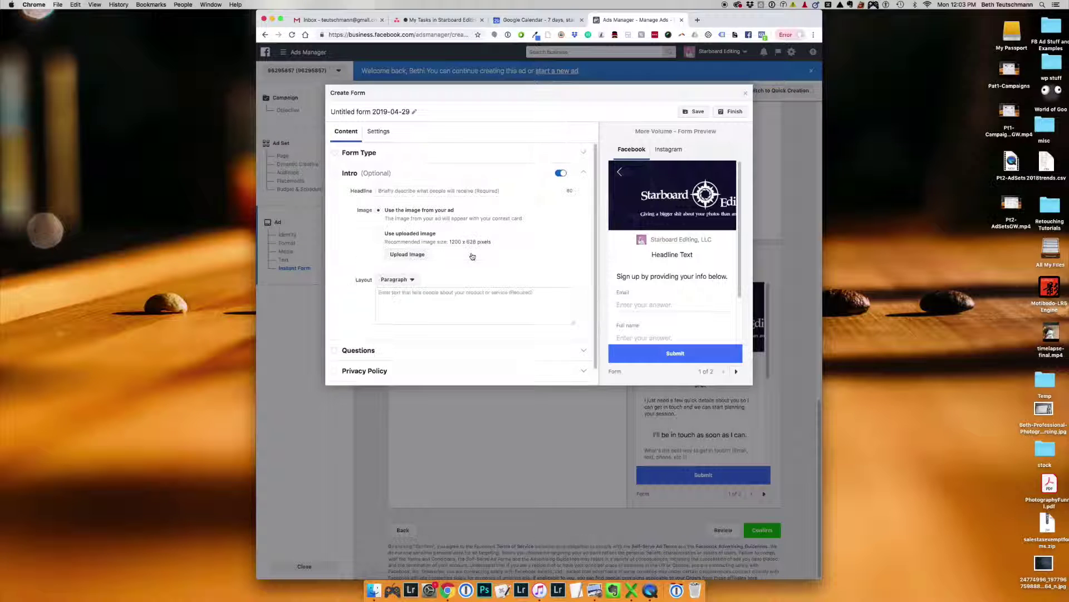
left_click(450, 192)
type("Here's your ")
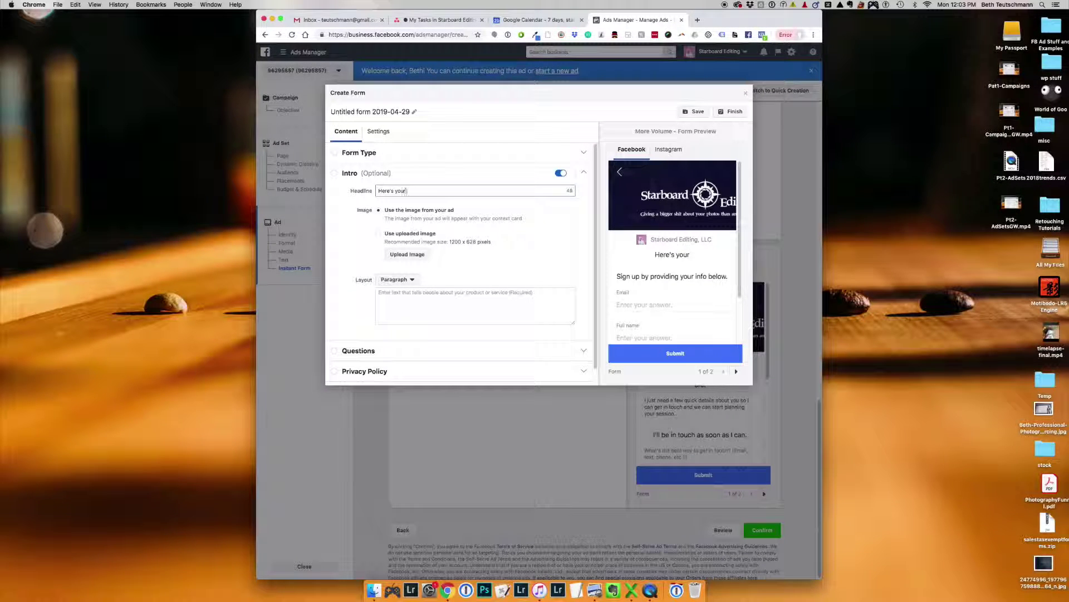
type("intro")
left_click(425, 306)
type("Add more info here")
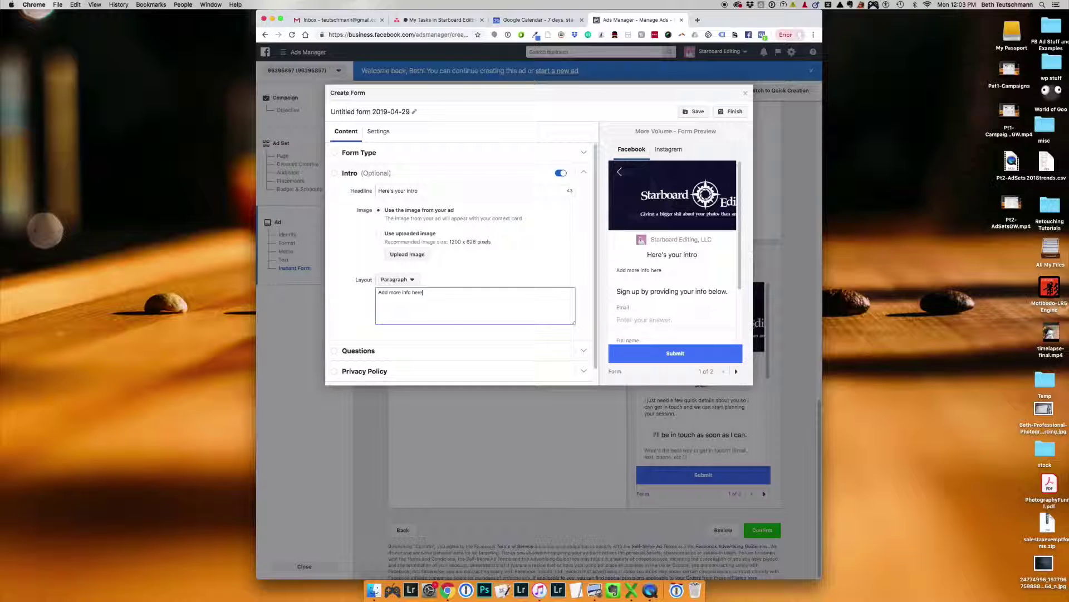
Review the form's question options, including the additional user information fields, plus its privacy policy and thank you screen settings.
left_click(444, 351)
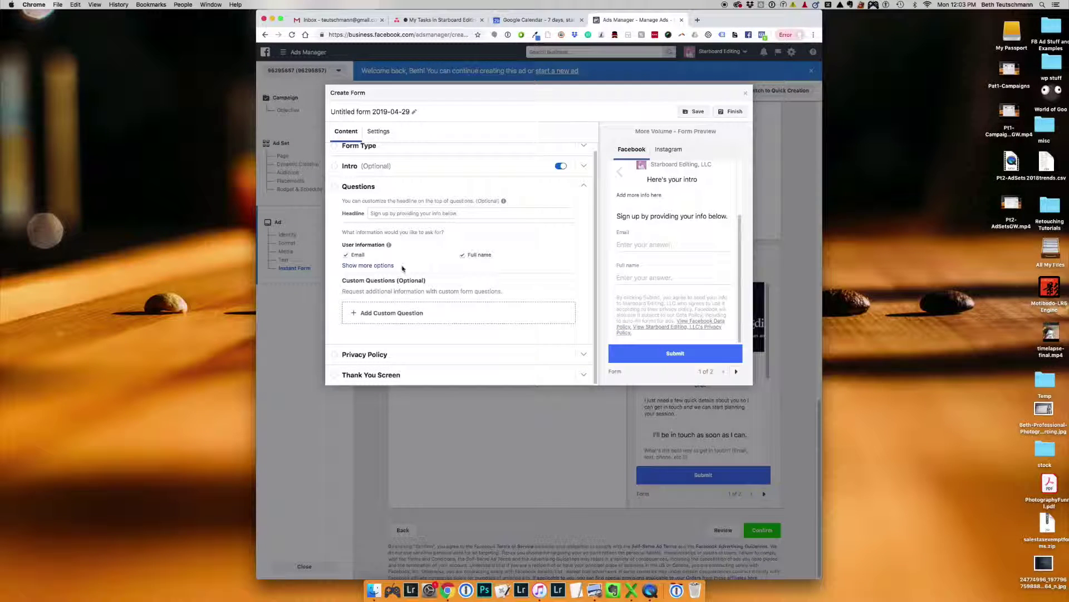
left_click(383, 265)
scroll(531, 288, "down", 5)
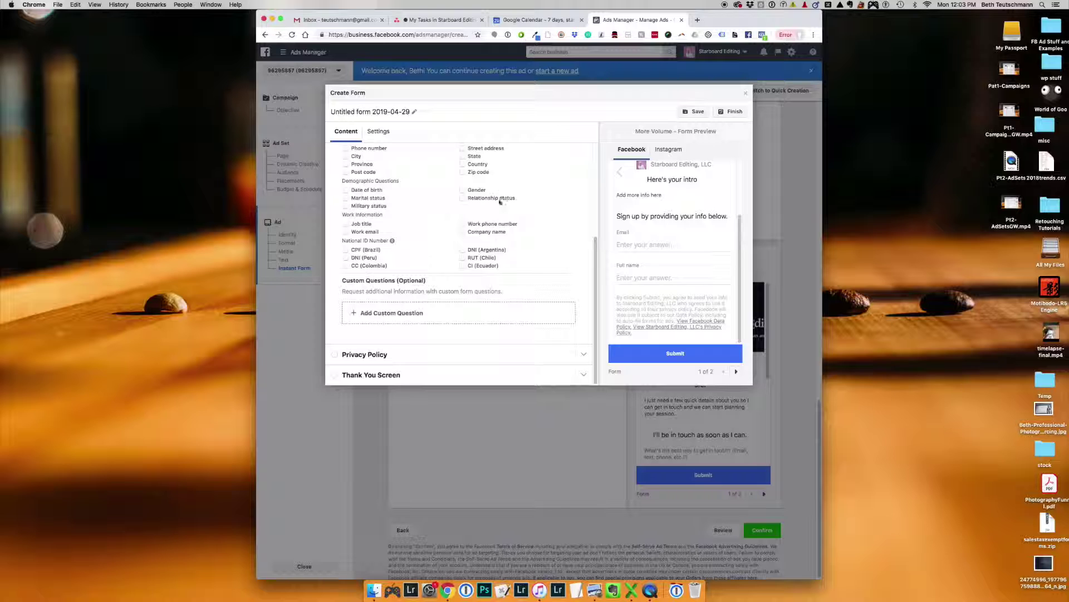
left_click(459, 360)
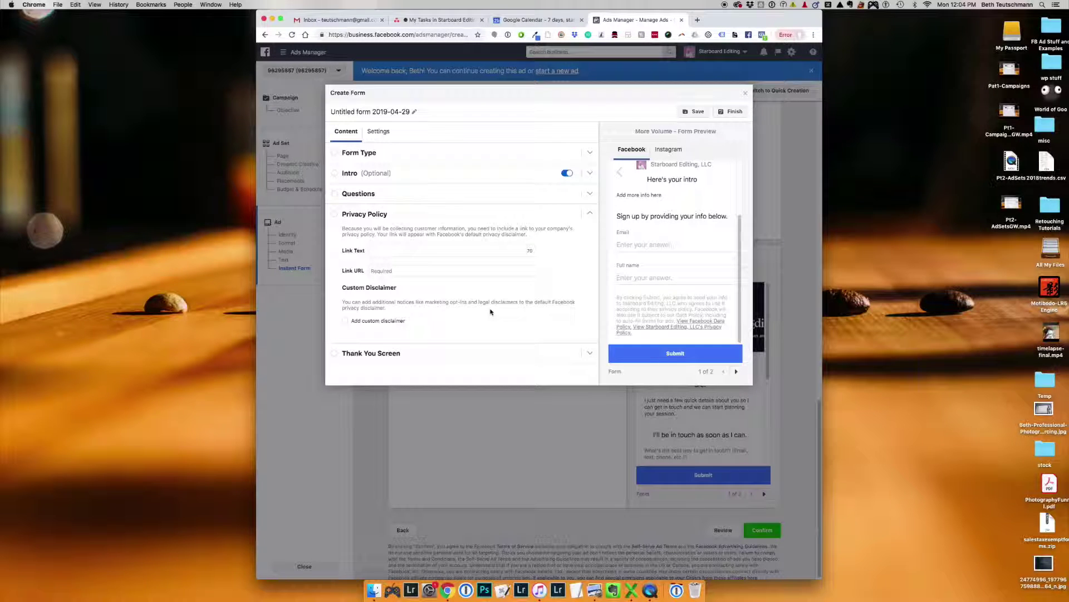
left_click(493, 352)
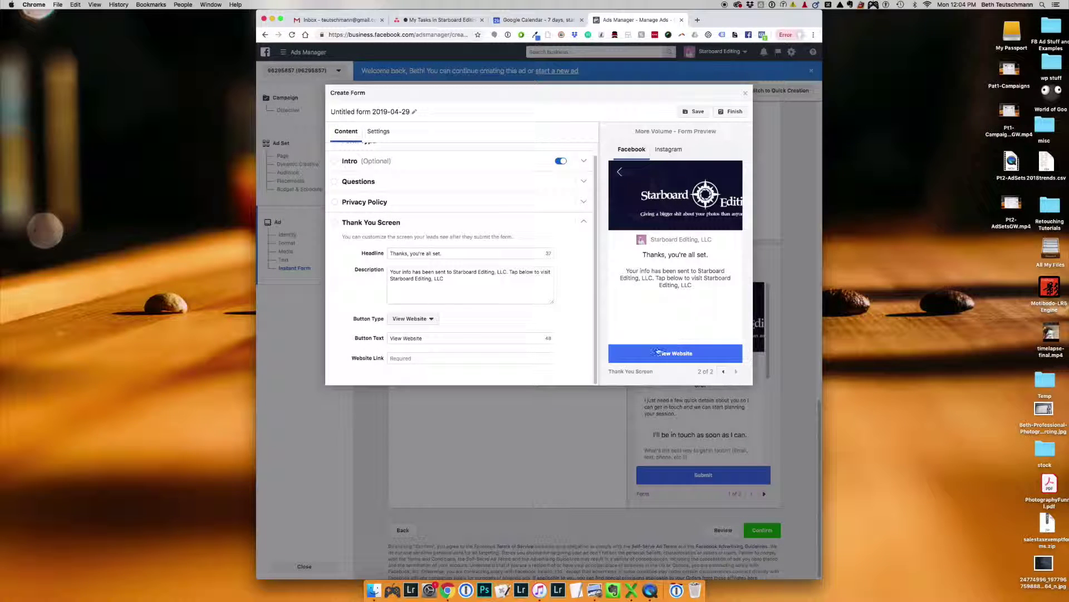
scroll(518, 250, "up", 1)
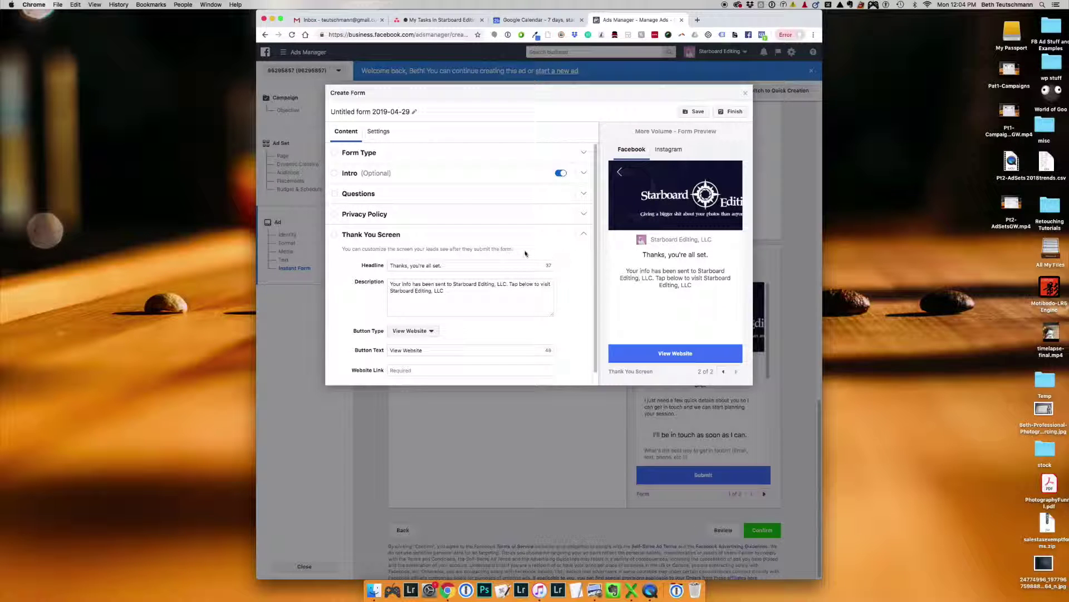
Revisit the form type and intro settings and examine the intro, questions and disclaimer in the form preview.
left_click(493, 159)
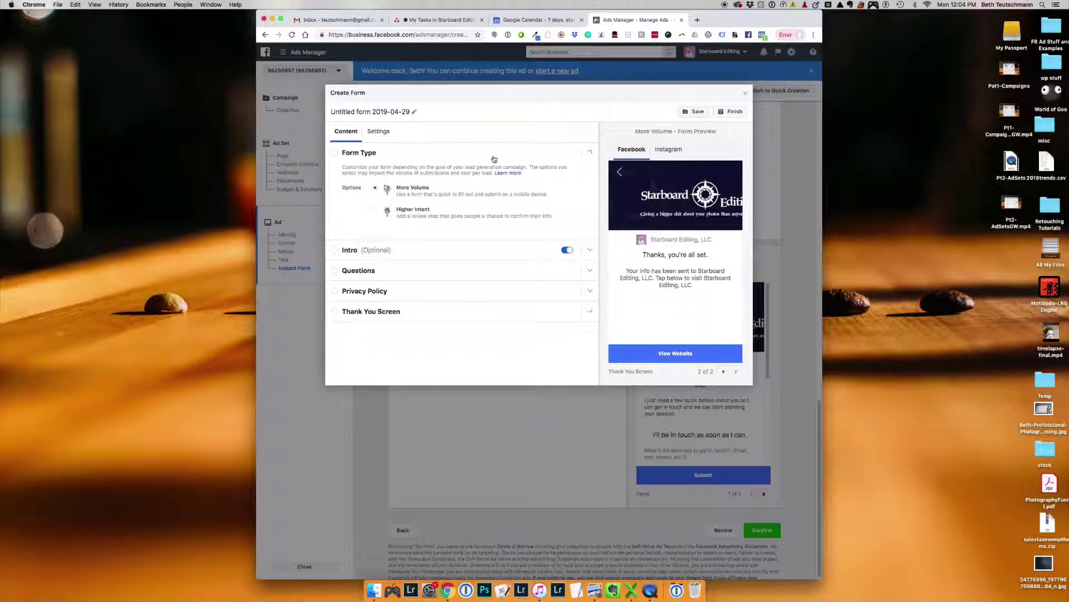
left_click(476, 256)
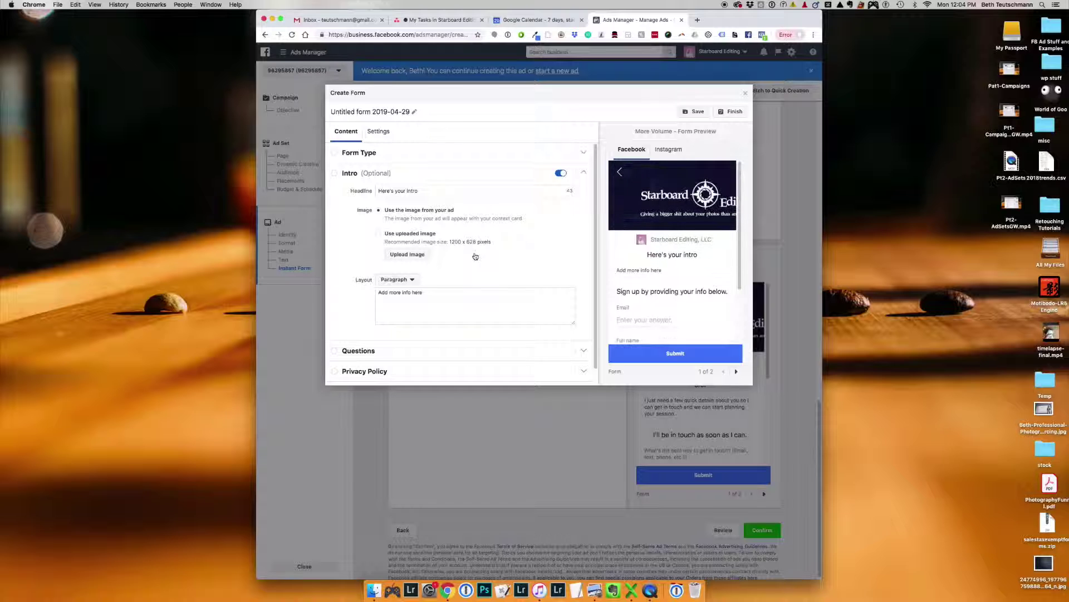
scroll(650, 287, "down", 3)
scroll(649, 287, "up", 3)
scroll(649, 287, "down", 3)
scroll(649, 287, "up", 3)
scroll(654, 254, "down", 2)
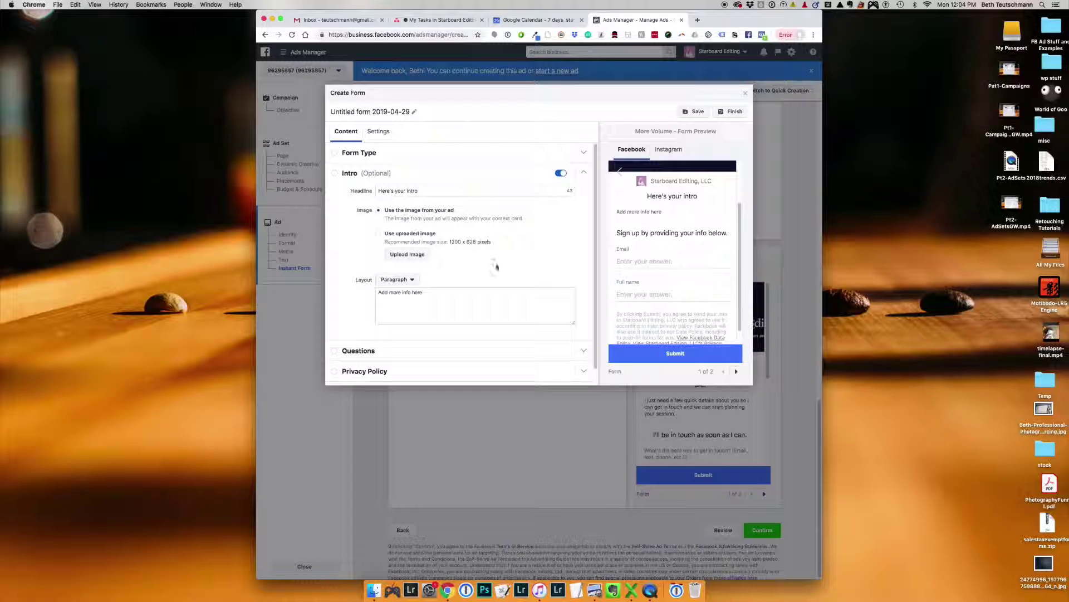
scroll(470, 351, "down", 1)
scroll(470, 351, "down", 1)
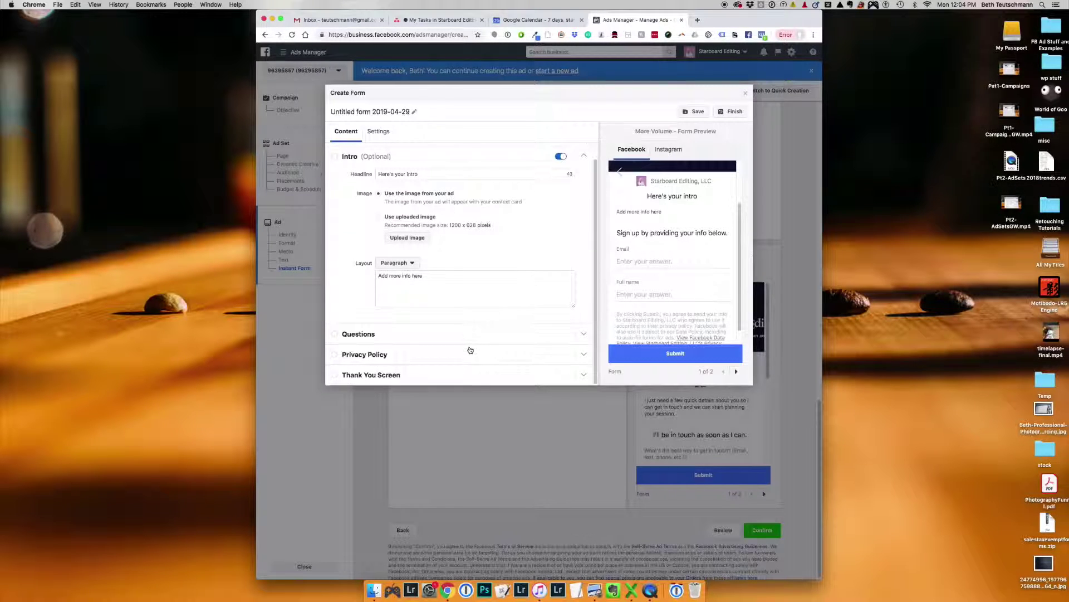
Check the available button types for the thank you screen, then close the form without saving.
left_click(469, 377)
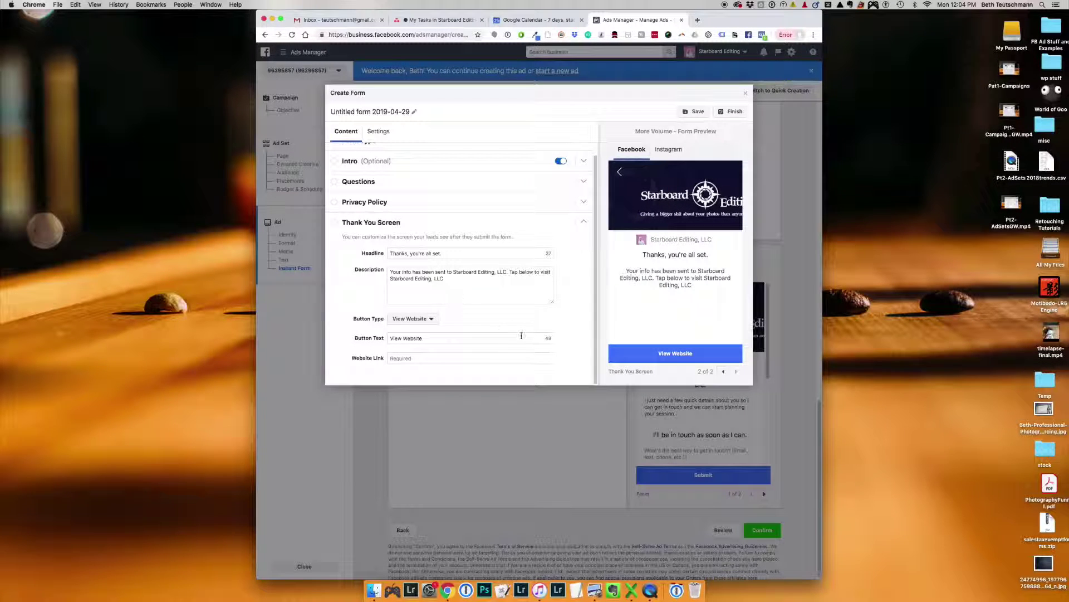
left_click(428, 321)
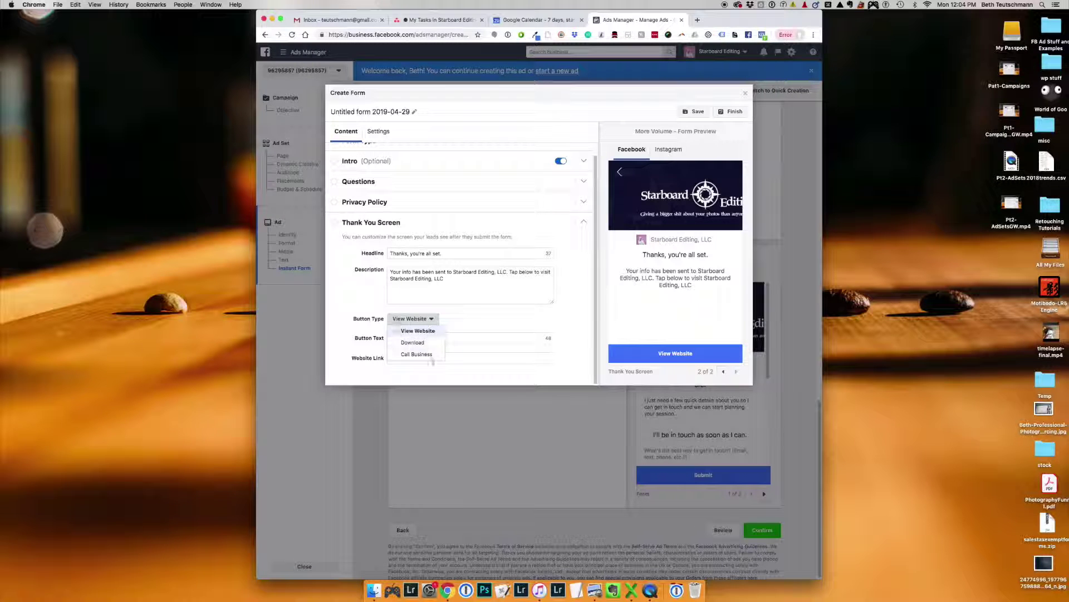
left_click(473, 324)
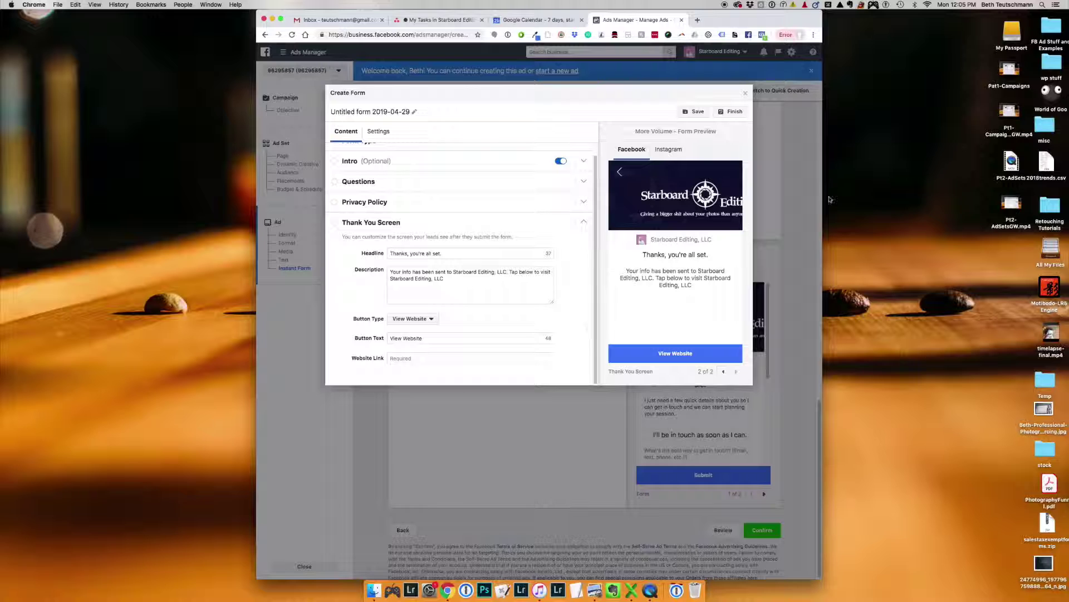
left_click(746, 93)
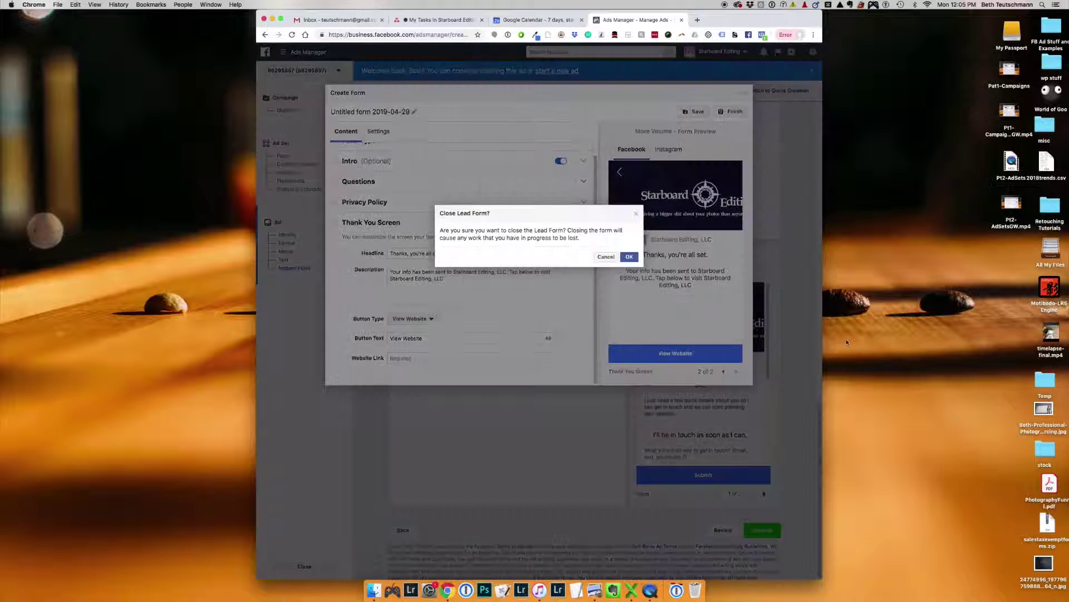
left_click(629, 256)
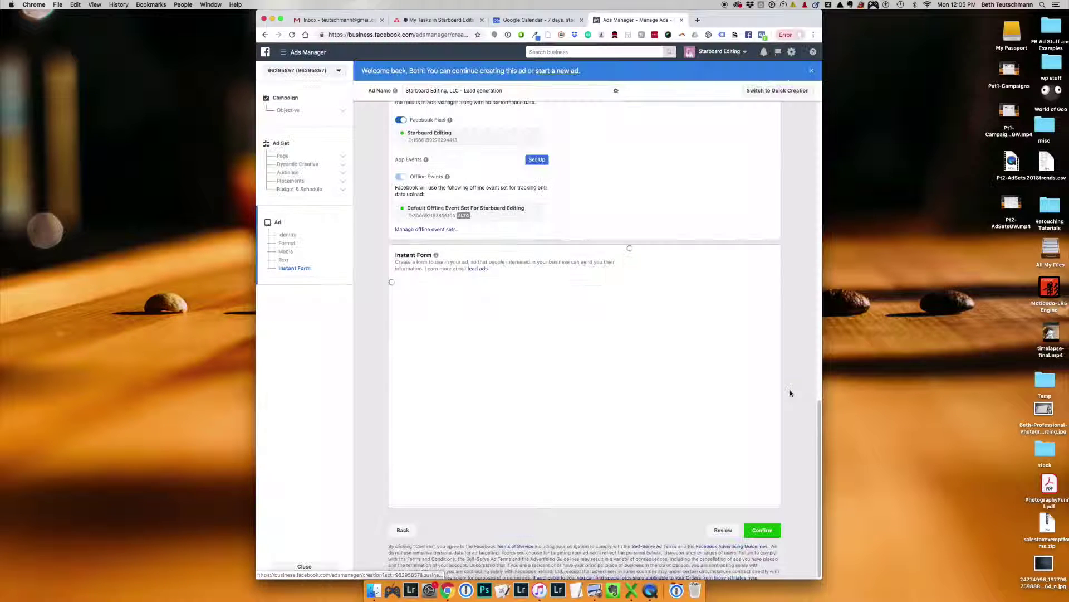
Enter the ad text "Get a free quote", headline "Send us some info to set up a time" and News Feed link description "Quick and easy".
scroll(744, 399, "up", 10)
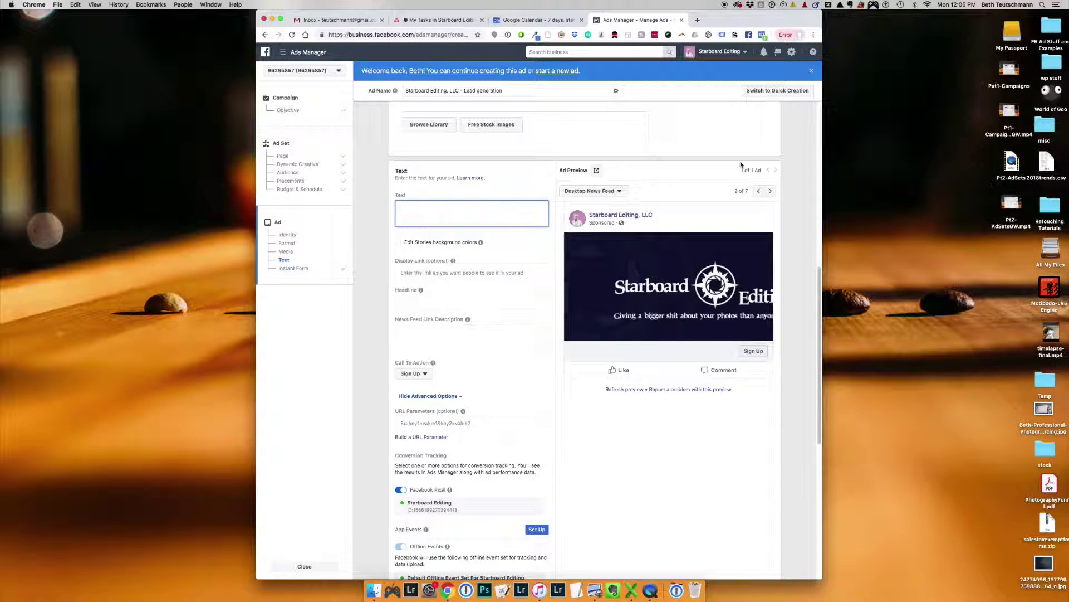
type("ee quote")
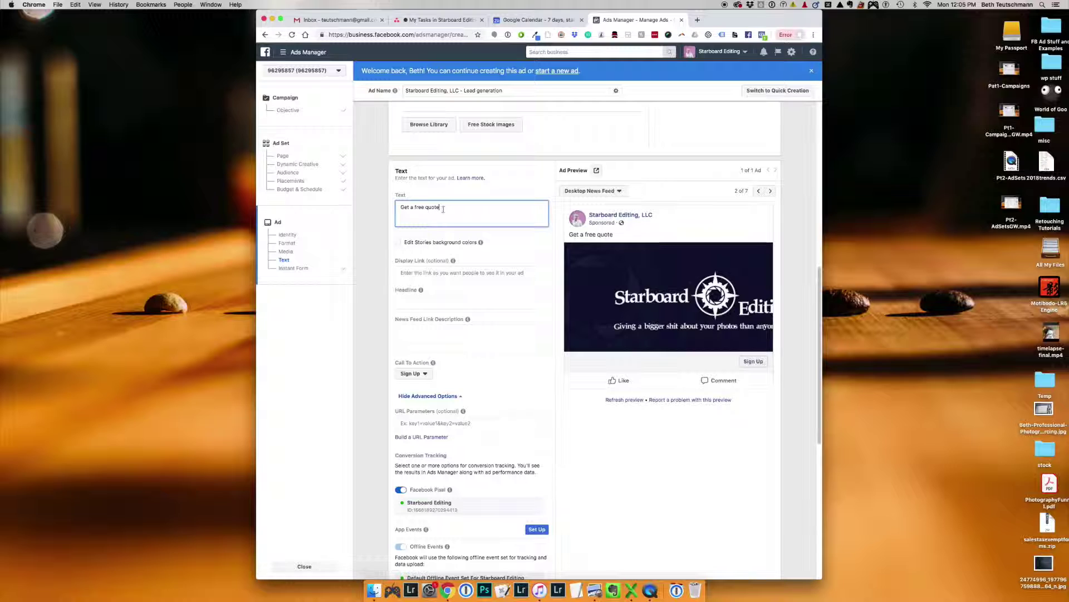
mouse_move(452, 257)
left_click(454, 303)
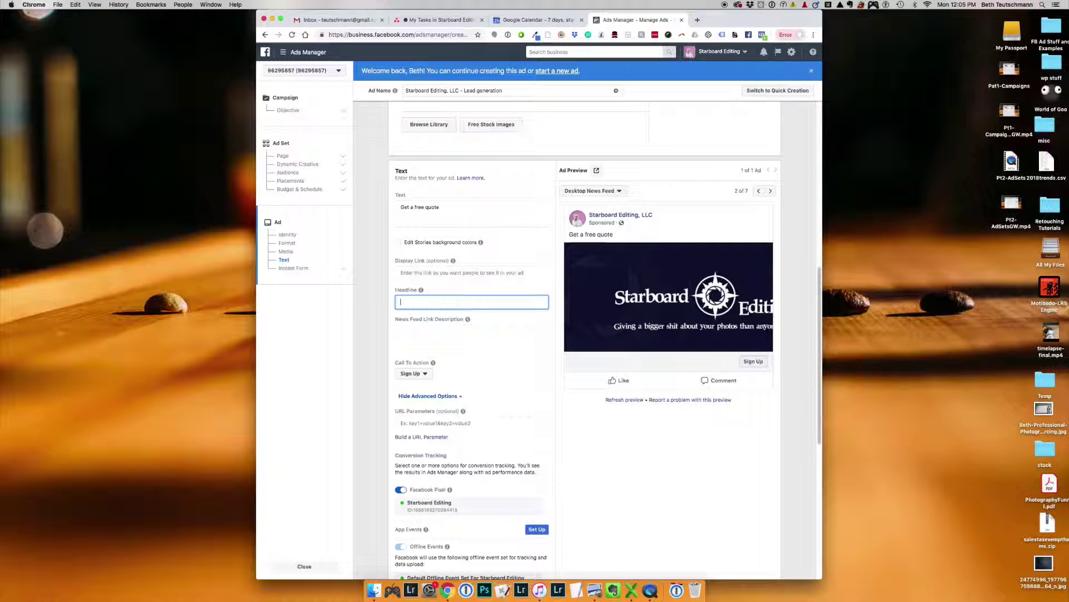
type("Send us some info to set up a time")
left_click(418, 340)
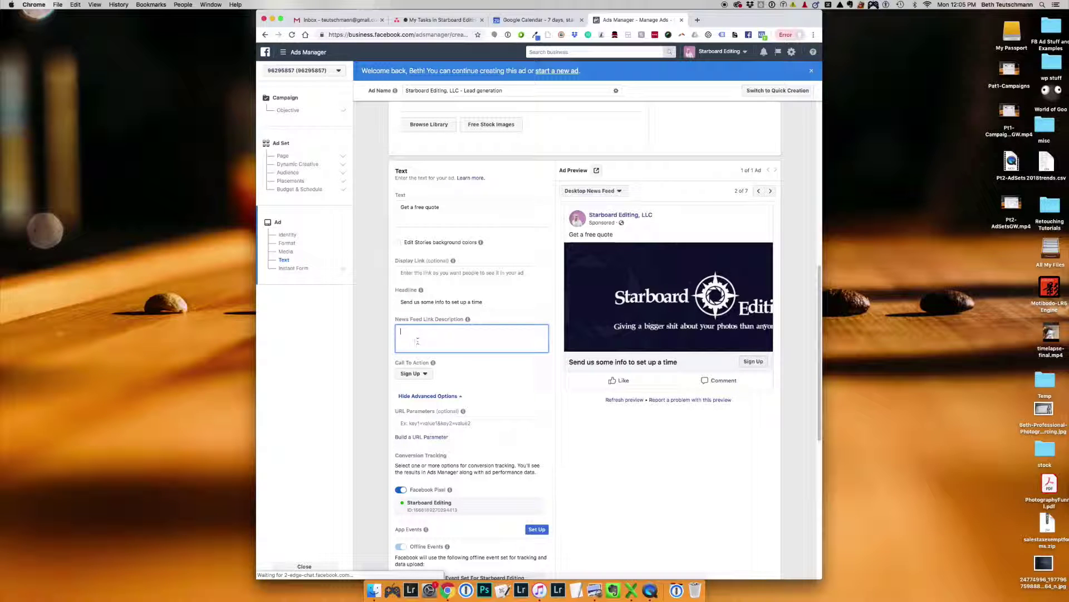
type("Quick and easy")
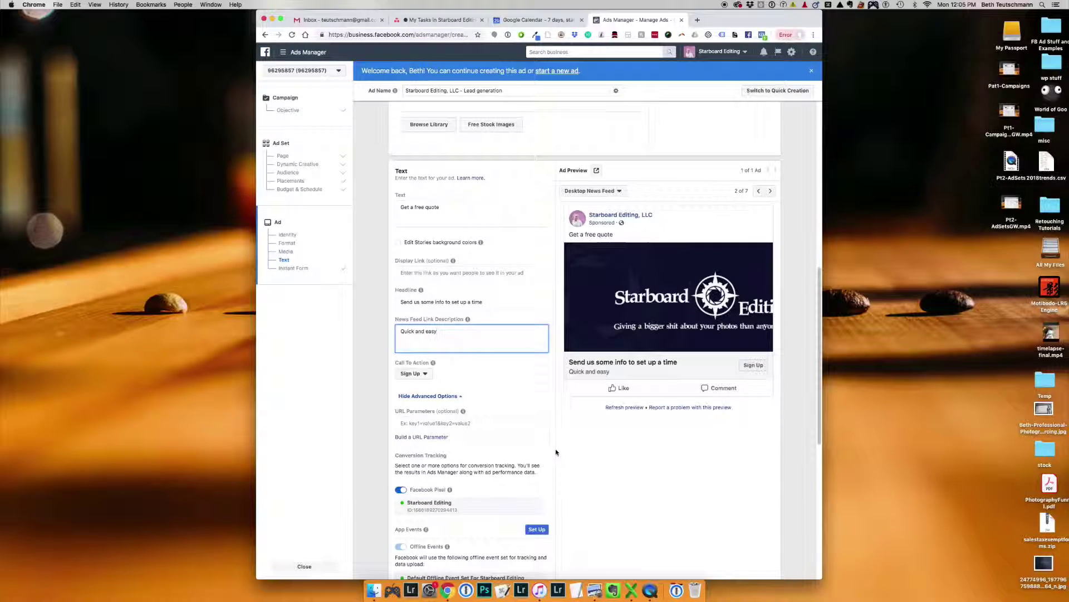
Review the ad's call to action choices, keeping Sign Up, and return to the list of instant forms.
scroll(556, 452, "up", 3)
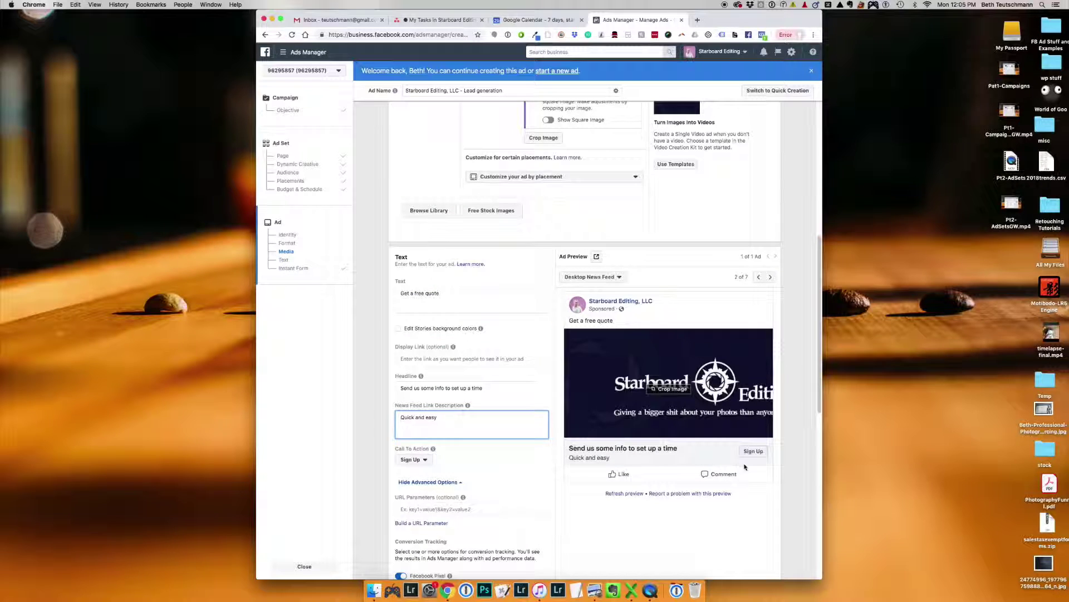
left_click(412, 459)
scroll(473, 469, "down", 1)
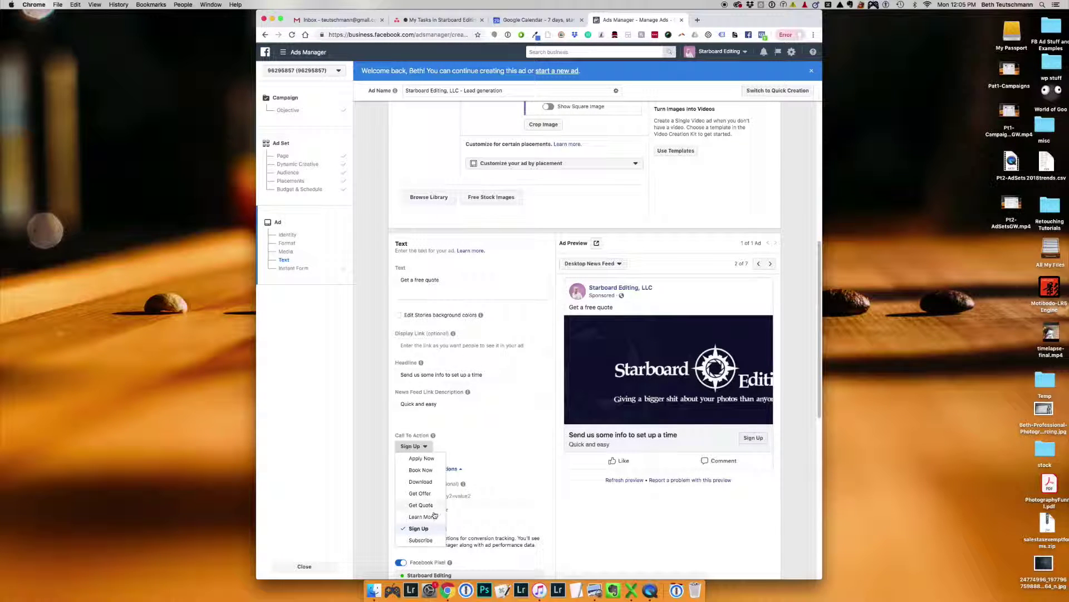
left_click(681, 517)
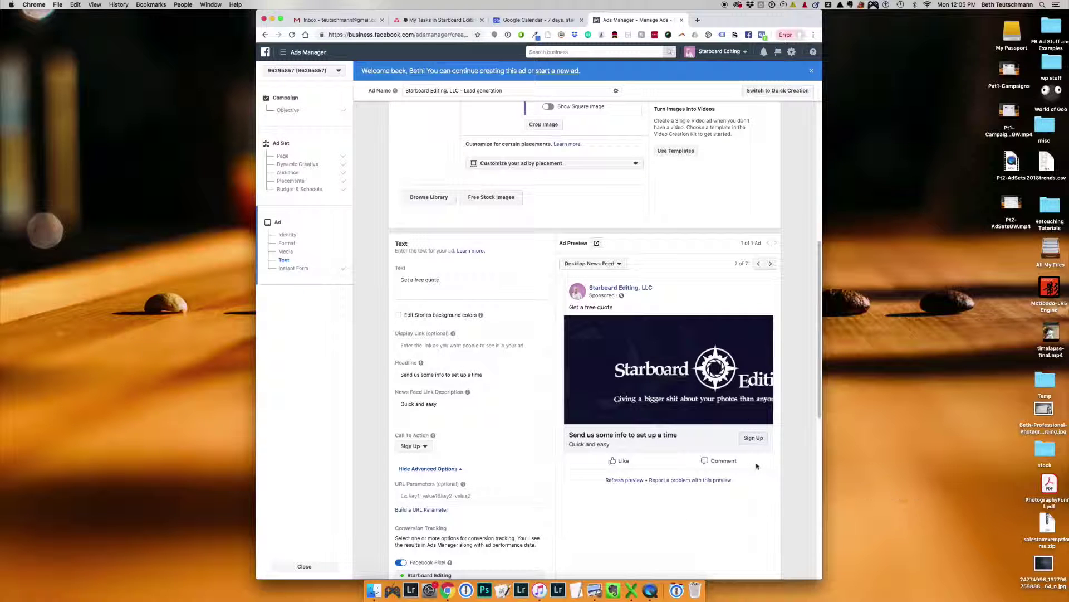
scroll(730, 506, "down", 1)
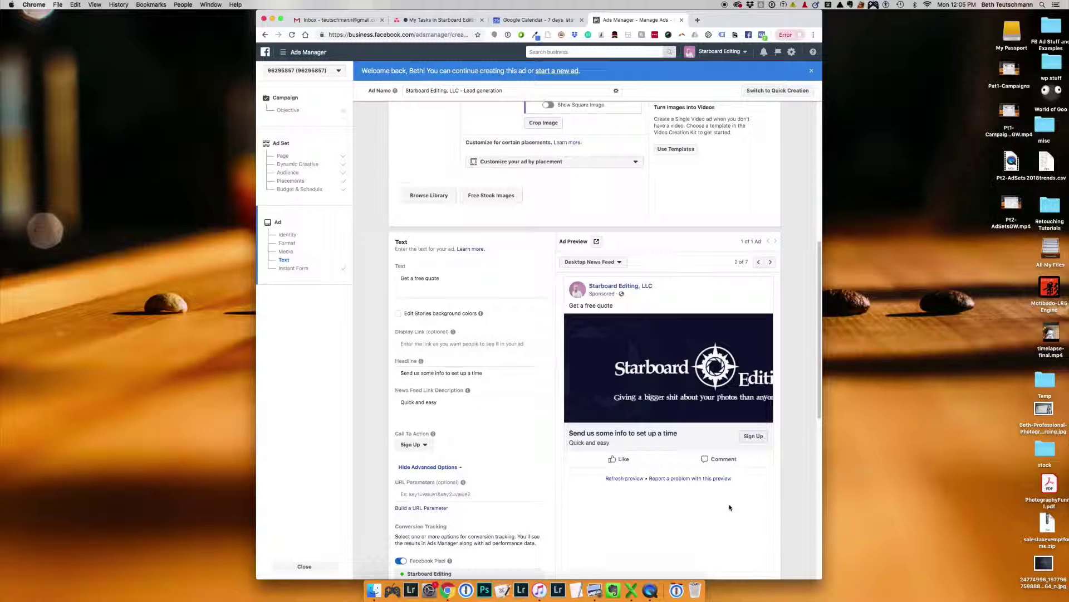
scroll(740, 479, "down", 5)
scroll(741, 479, "down", 5)
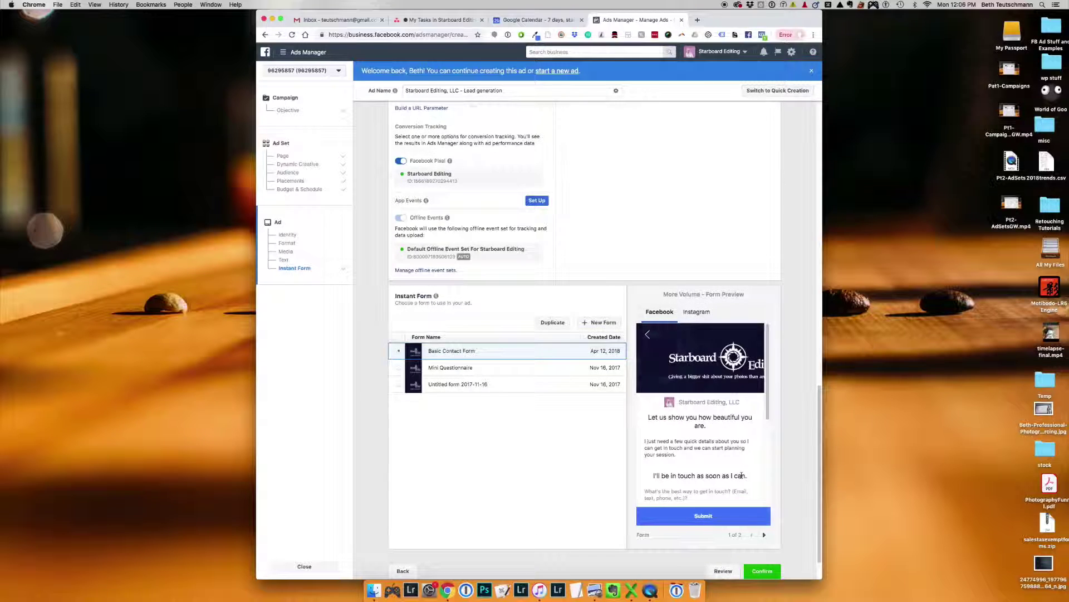
Change the campaign objective to Messages and continue through the ad set to the ad level, keeping the ad set's default settings.
scroll(740, 480, "up", 15)
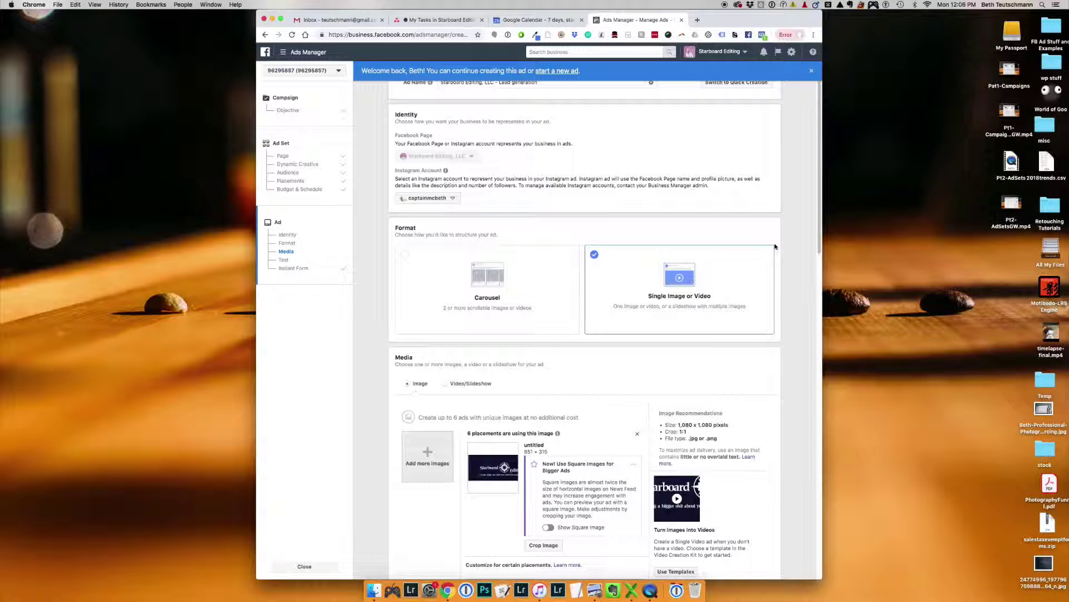
scroll(802, 274, "down", 4)
scroll(804, 272, "up", 4)
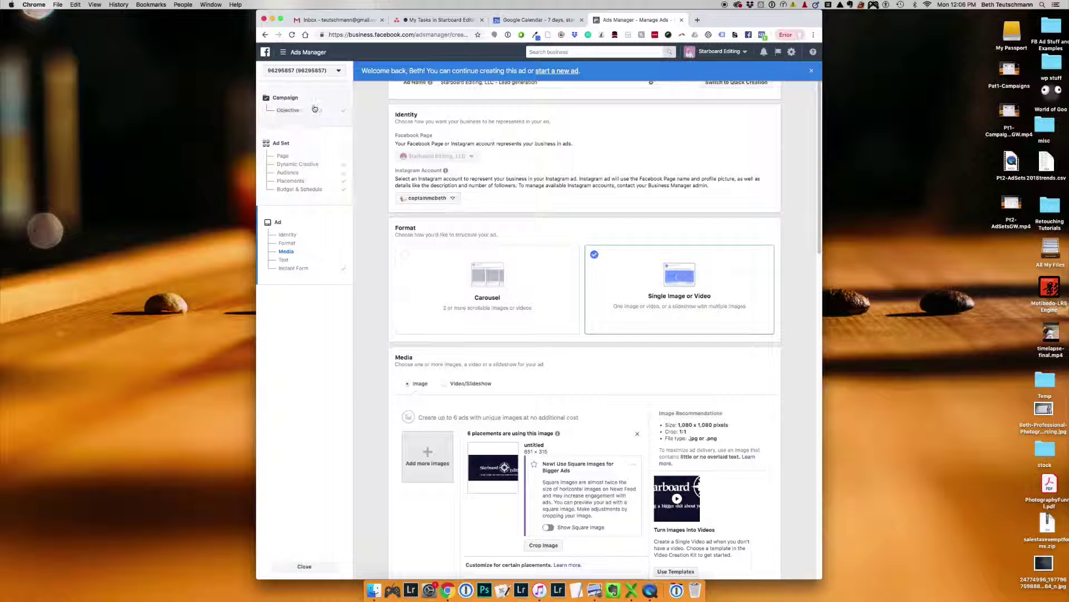
left_click(290, 110)
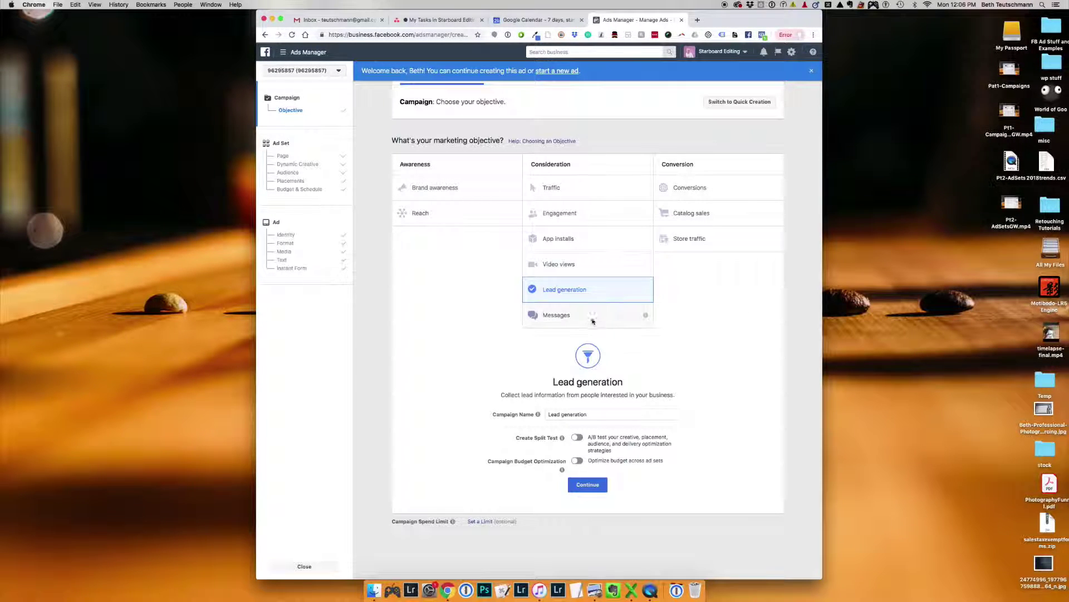
left_click(588, 490)
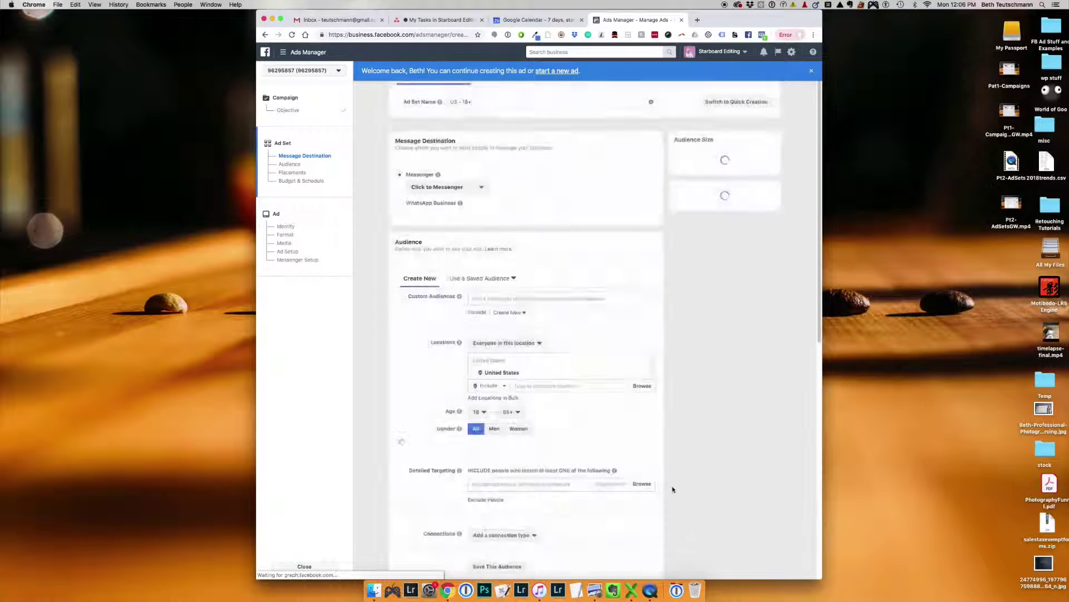
scroll(621, 489, "down", 10)
left_click(644, 568)
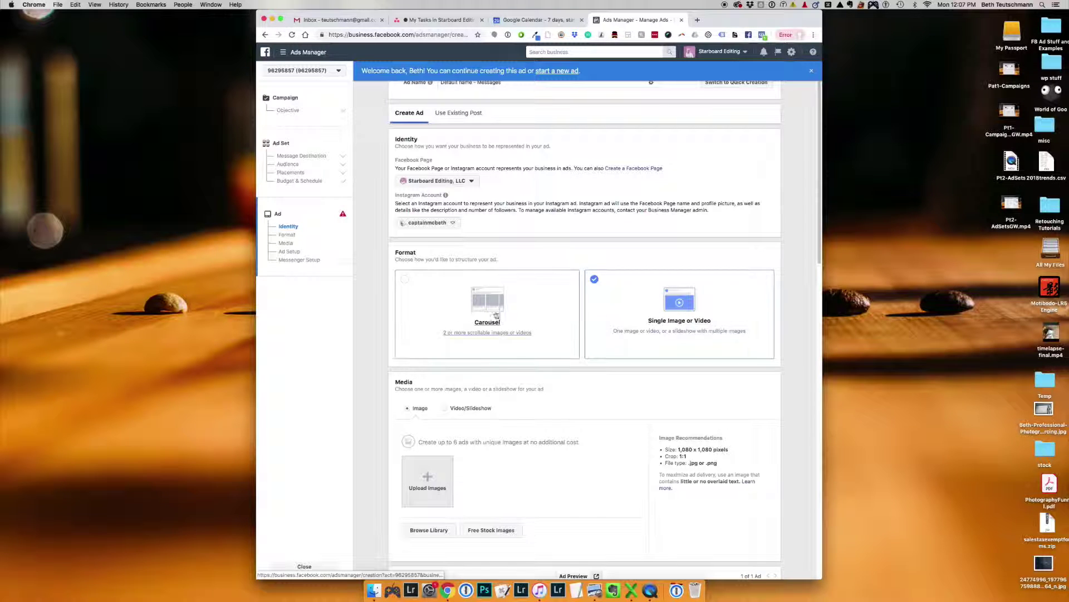
Set the Messages ad's format to Carousel and review its card, call to action and Messenger setup options.
scroll(717, 332, "down", 5)
scroll(713, 357, "up", 4)
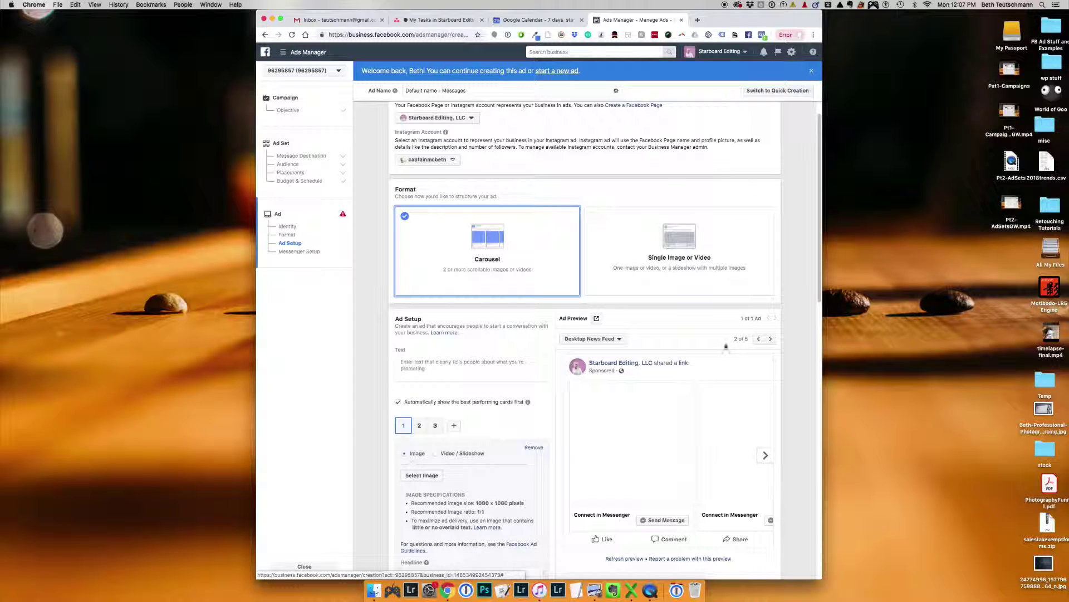
scroll(556, 440, "down", 10)
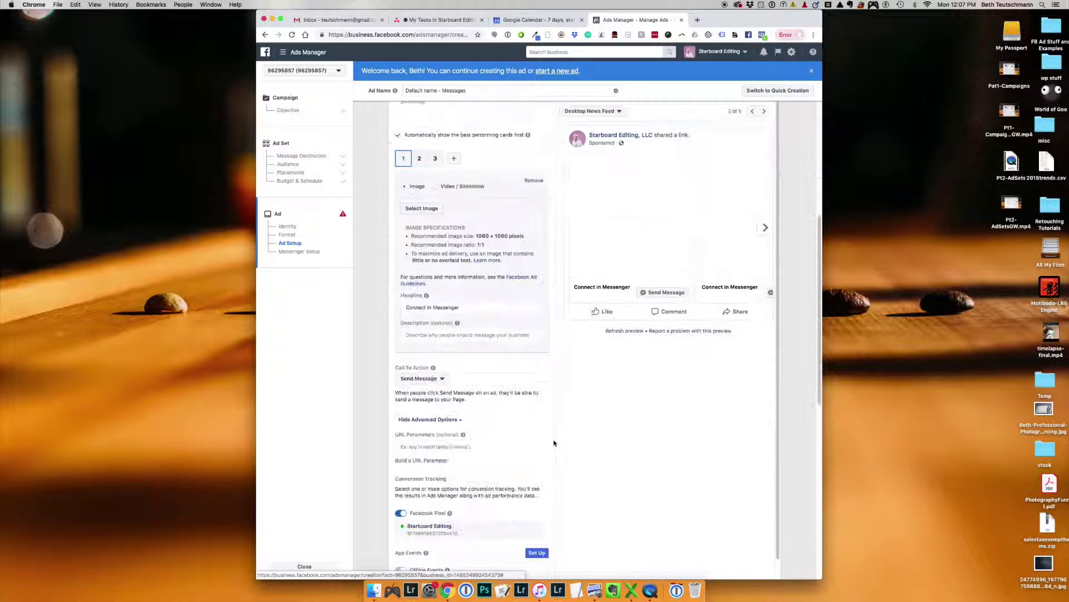
scroll(555, 440, "down", 6)
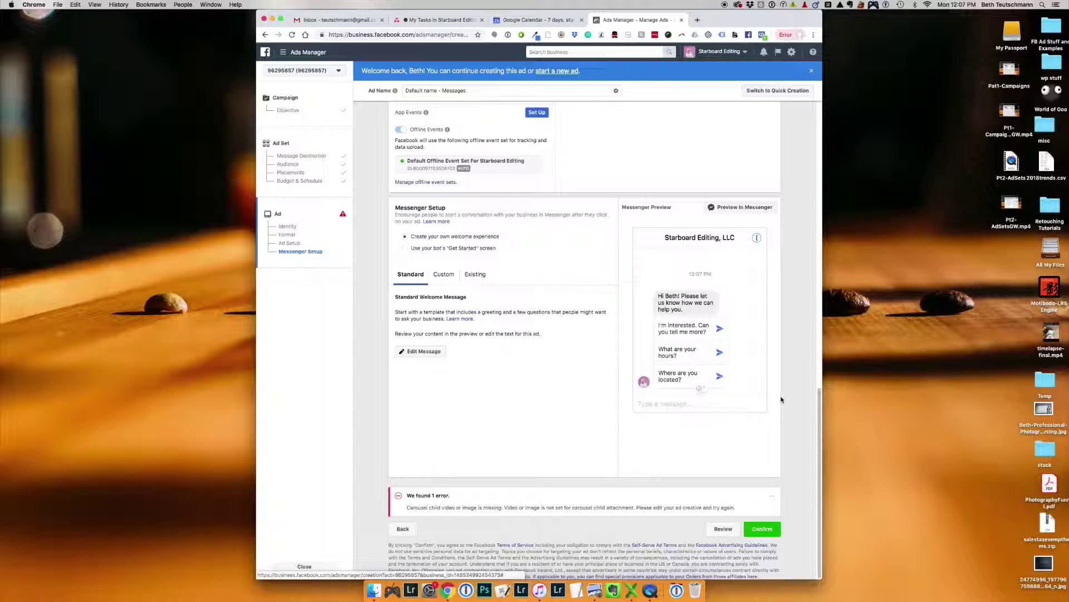
Review the greeting and frequently asked questions in the standard welcome message template, then close it without saving.
scroll(781, 399, "up", 1)
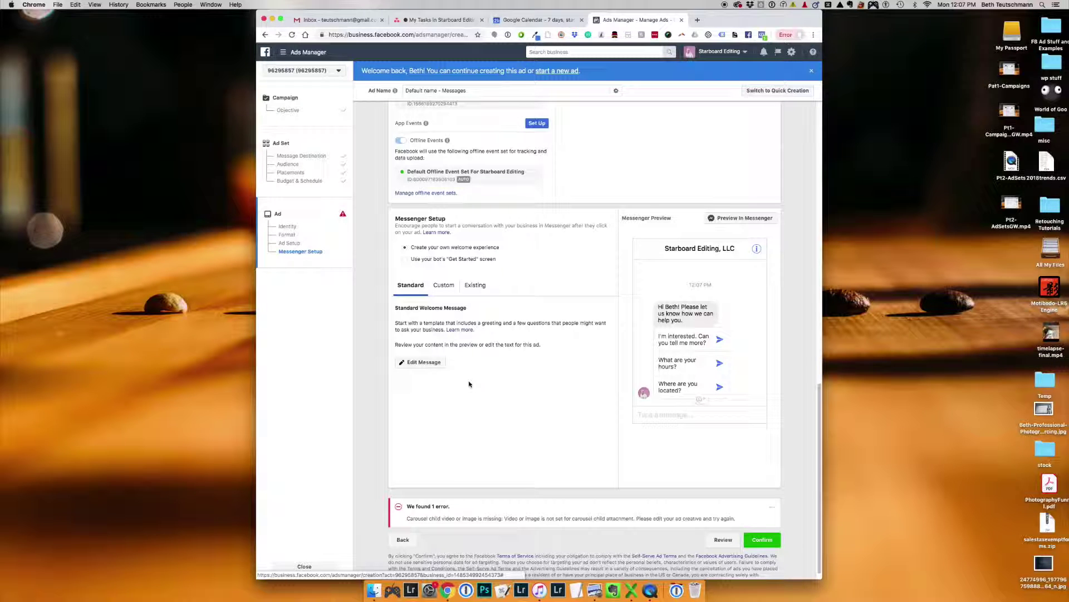
left_click(428, 362)
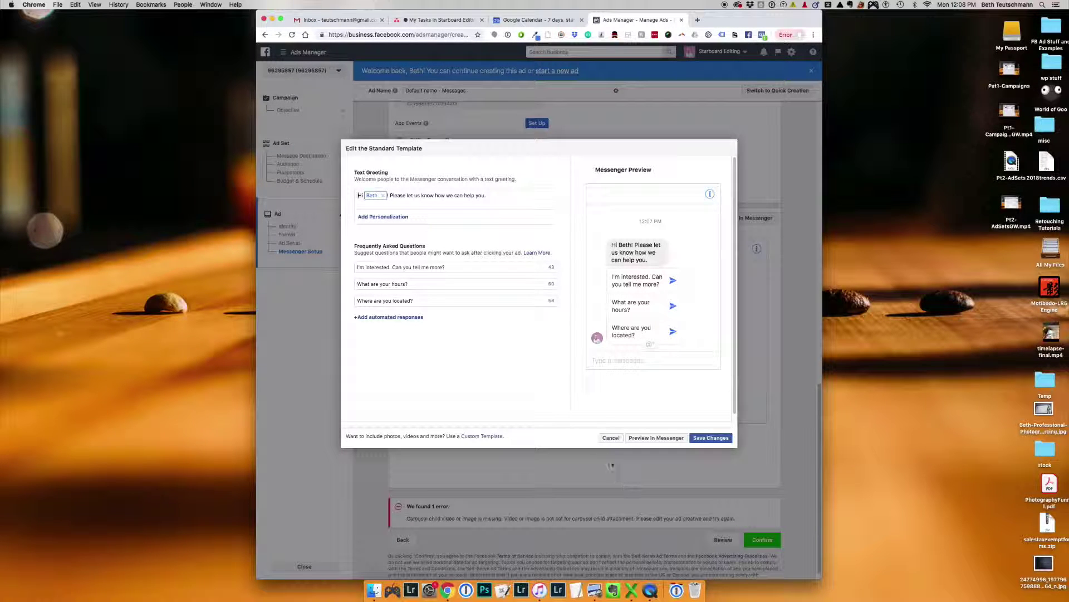
left_click(619, 439)
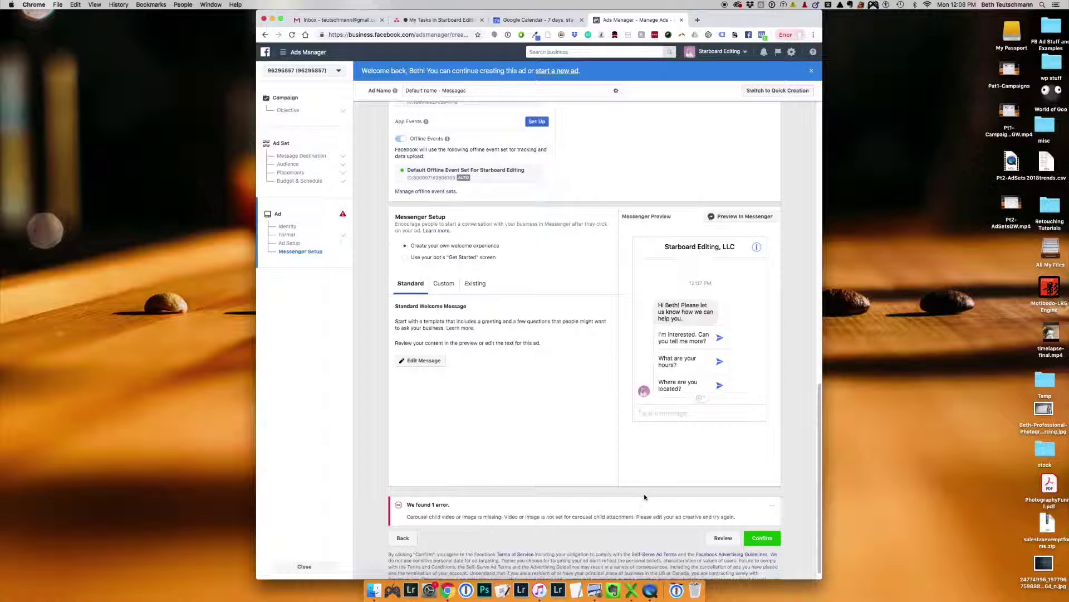
Leave the ad creation and go to the campaign overview in Ads Manager.
scroll(645, 494, "up", 15)
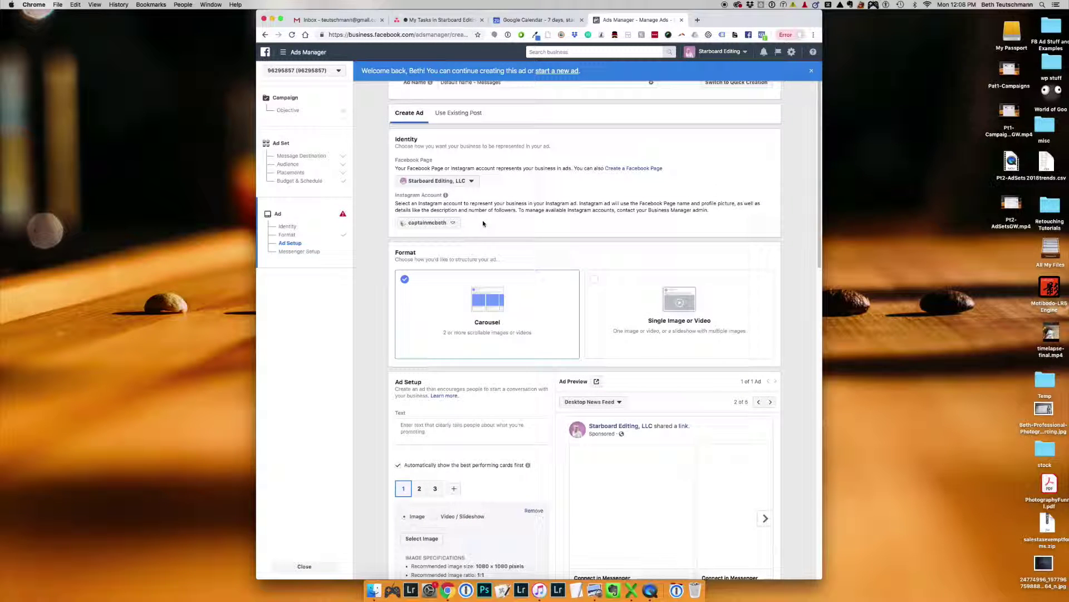
left_click(309, 52)
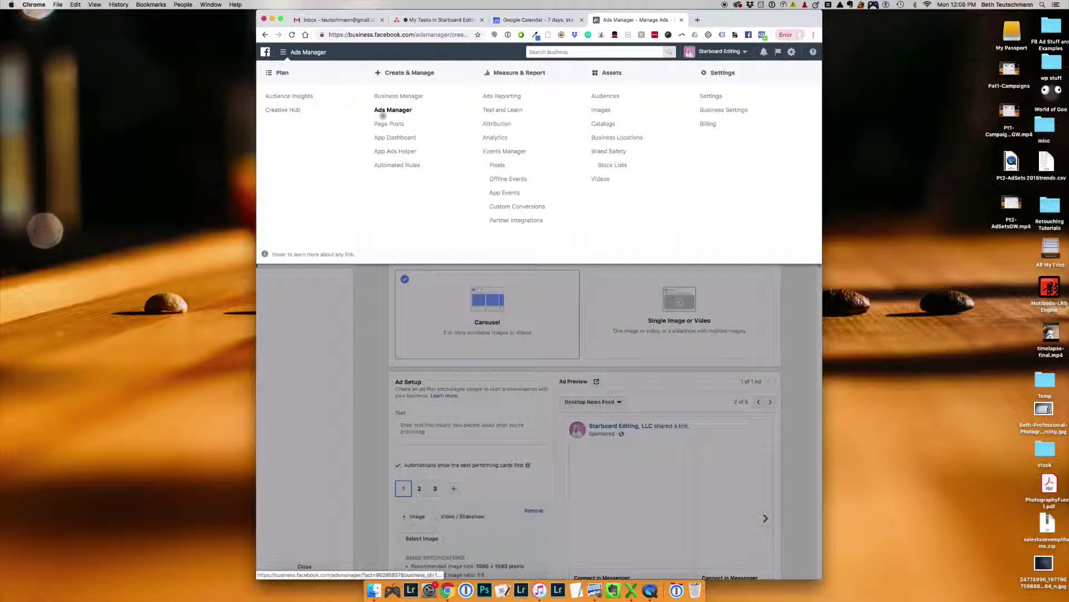
left_click(393, 110)
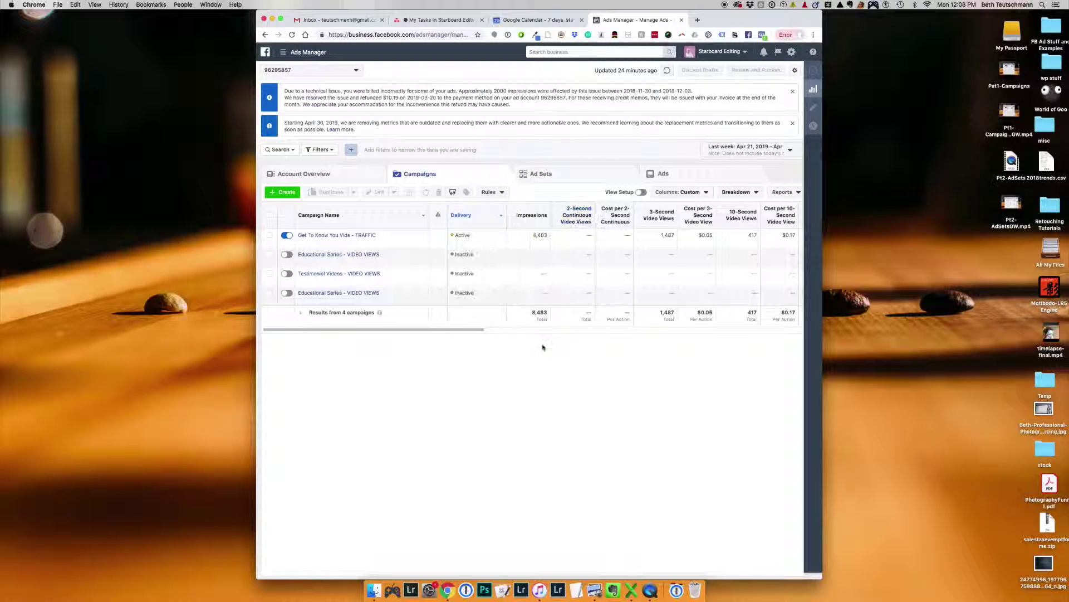
Look through the campaign table's custom metrics, switch the columns to the Performance preset and examine its metrics.
left_click_drag(478, 332, 806, 336)
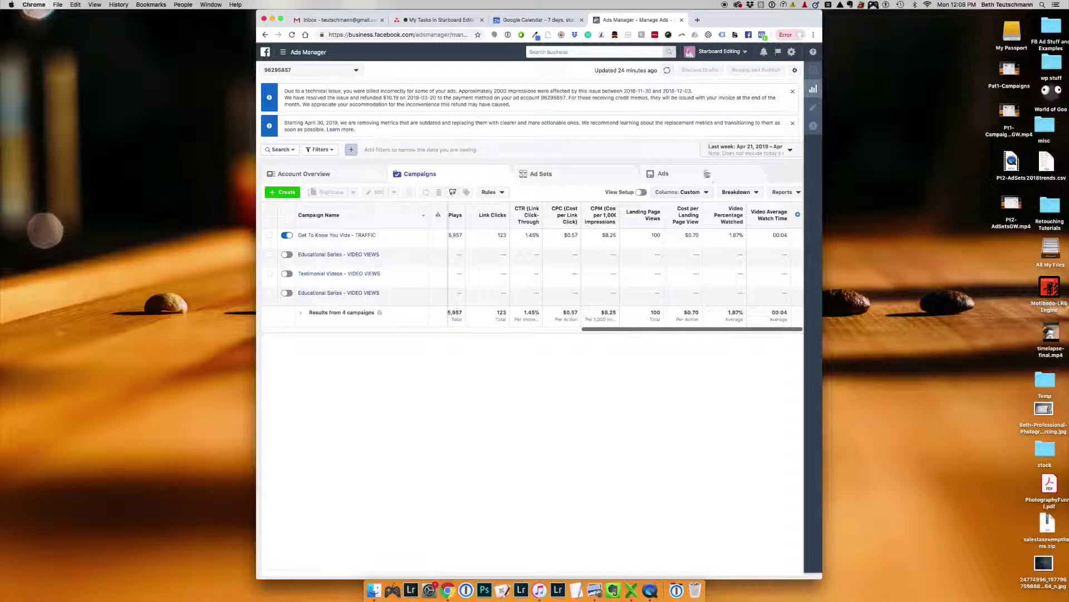
left_click(700, 193)
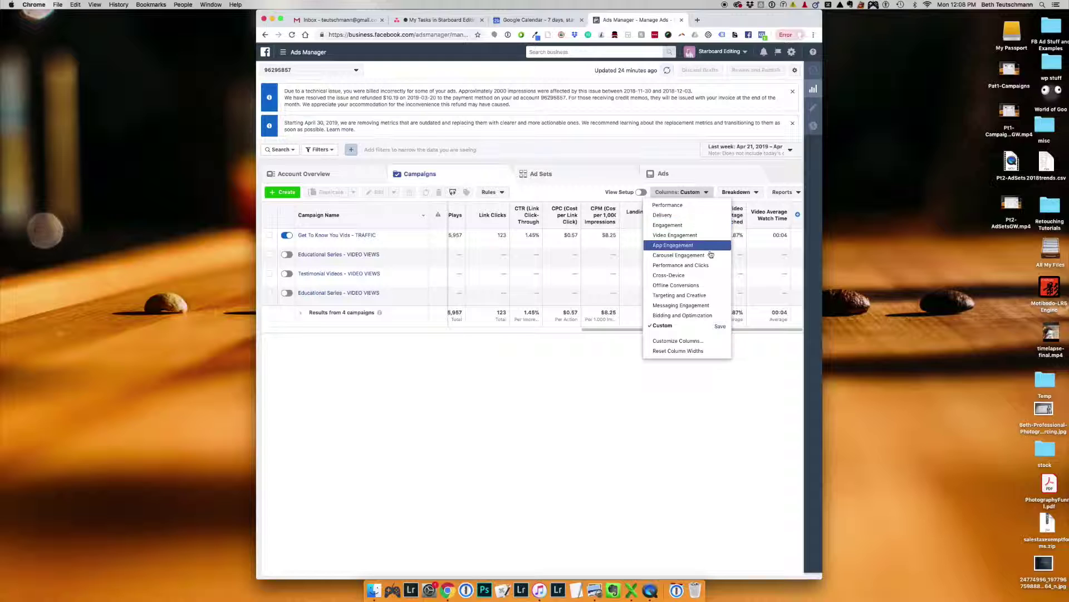
left_click(702, 204)
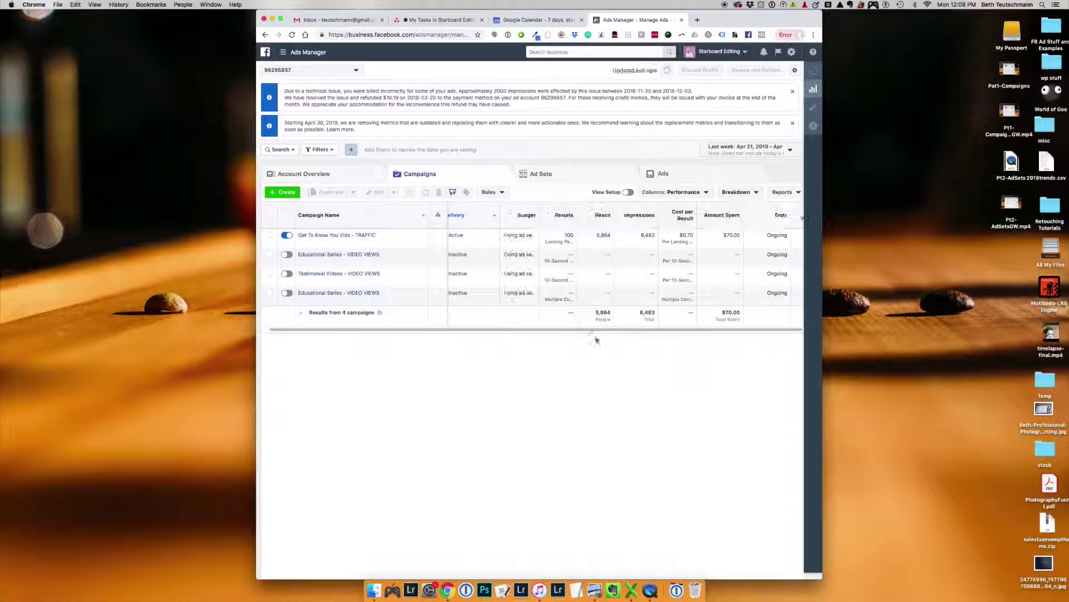
left_click_drag(549, 329, 582, 332)
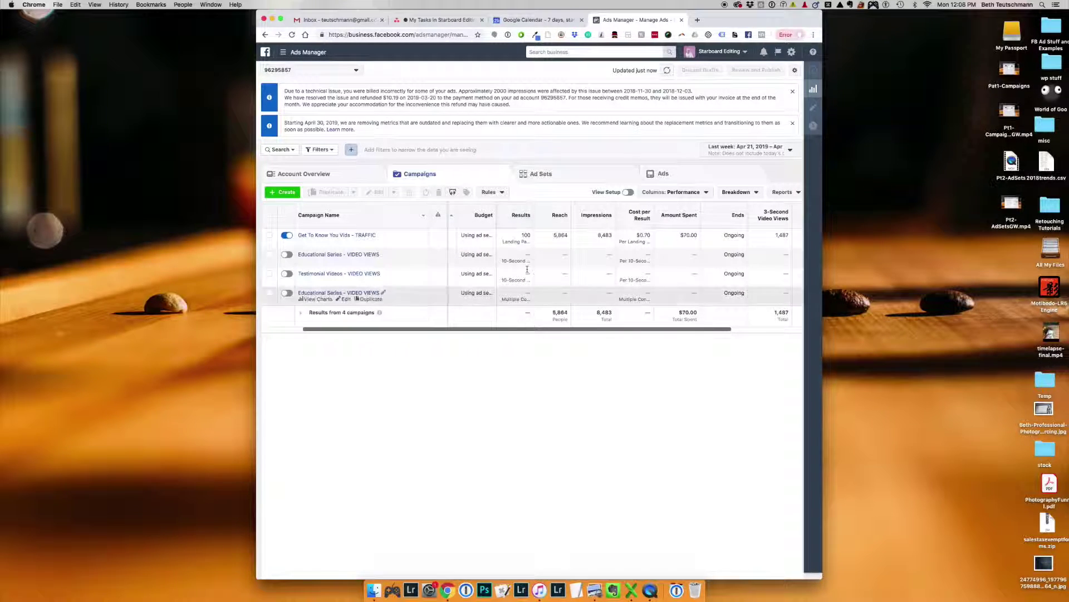